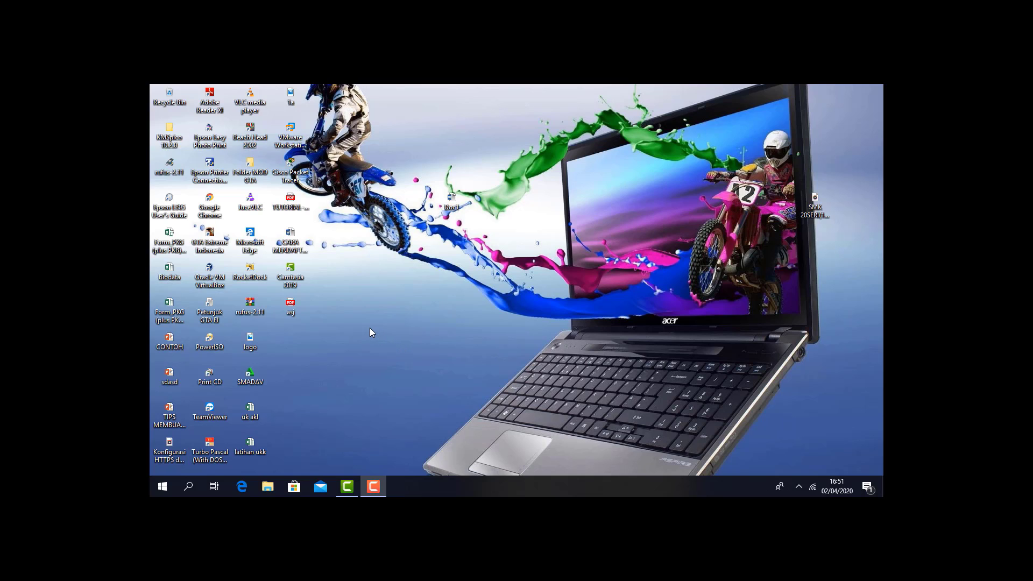
- Open Google Chrome and go to the Edmodo site
{"action": "left_click", "coordinate": [210, 207]}
{"action": "double_click", "coordinate": [210, 207]}
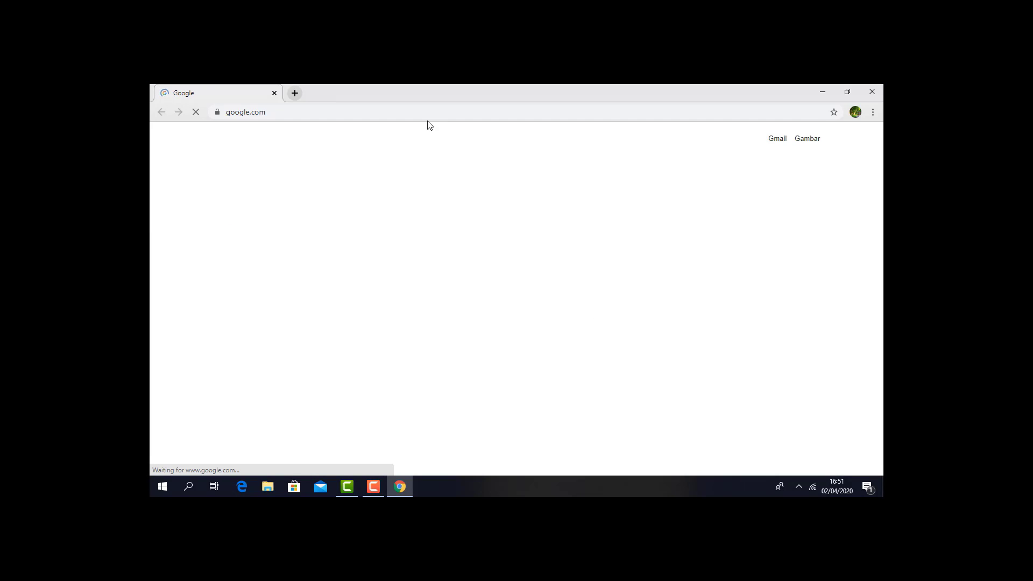
{"action": "left_click", "coordinate": [429, 115]}
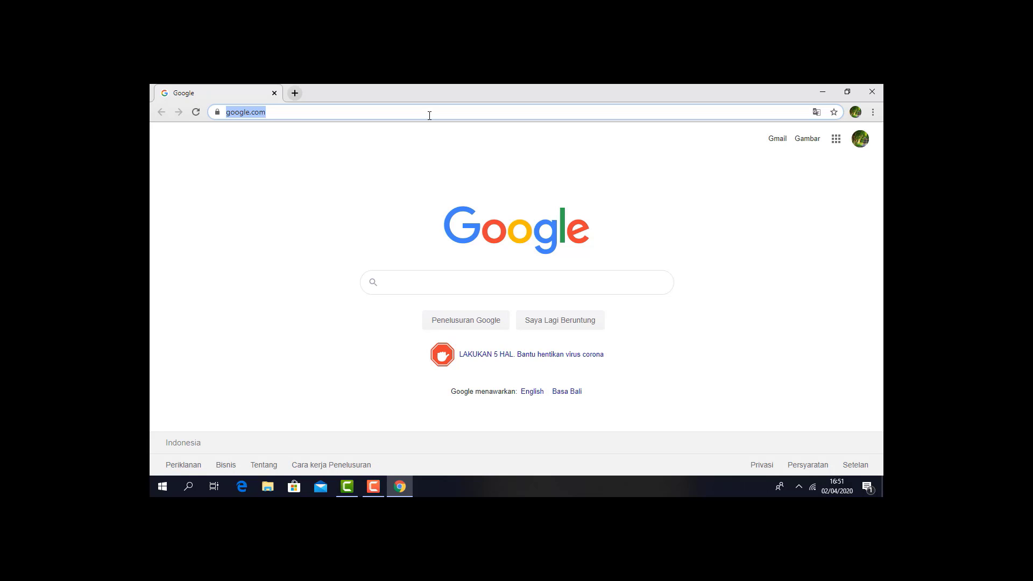
{"action": "type", "text": "edm"}
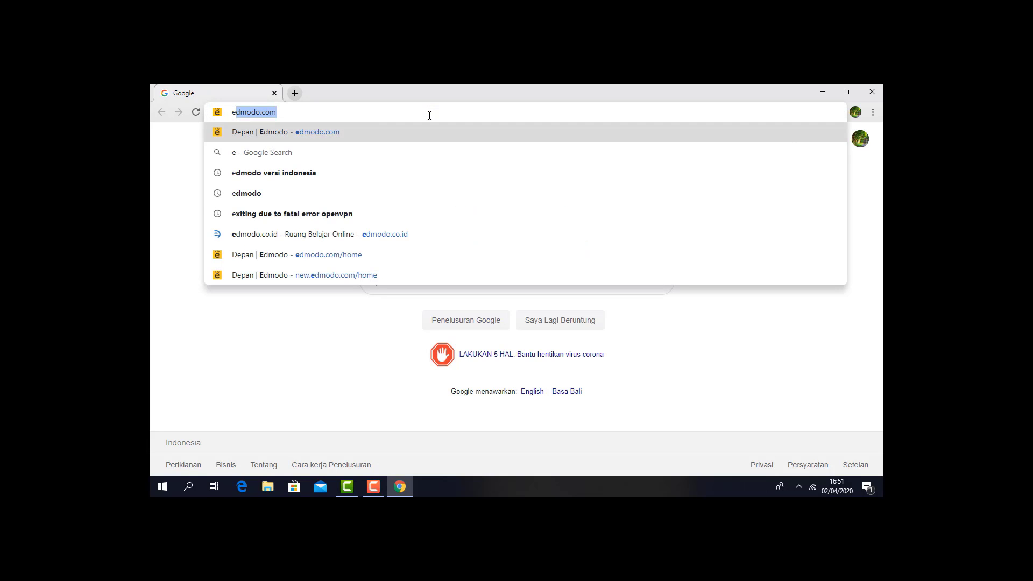
{"action": "type", "text": "o"}
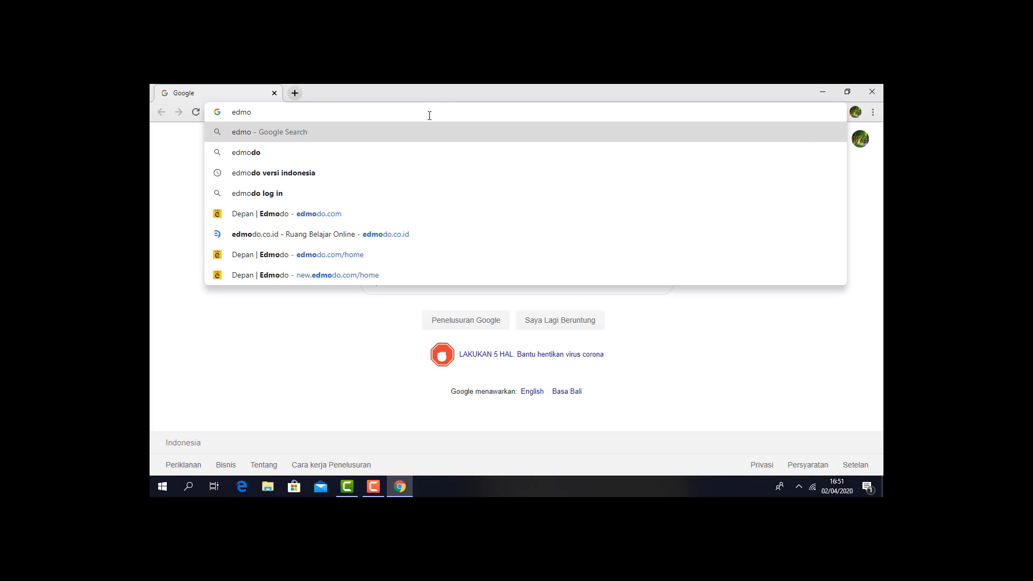
{"action": "type", "text": "do"}
{"action": "key", "text": "Return"}
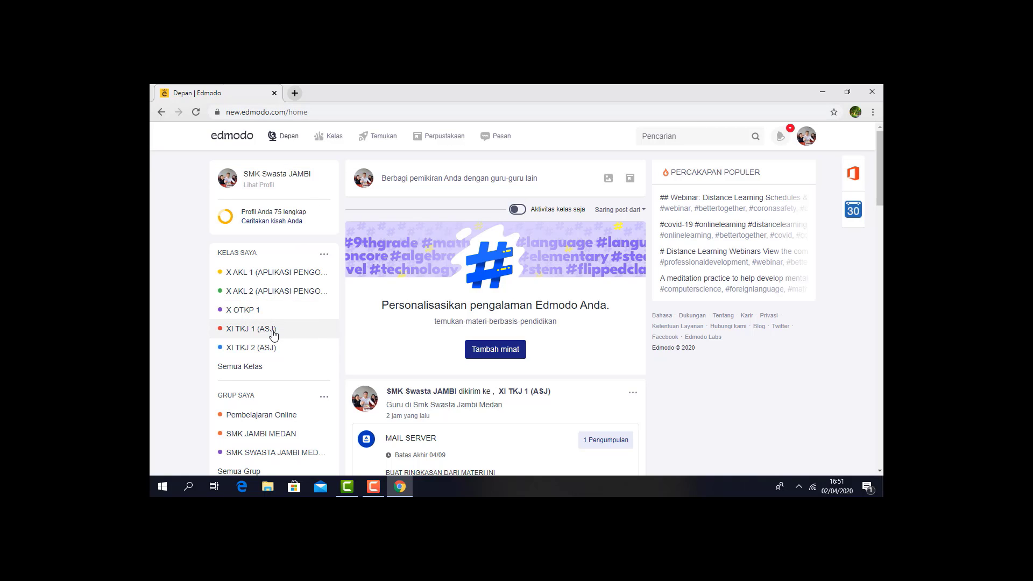
- Open the class XI TKJ 1 (ASJ) and create a new quiz in it (Buat Kuis)
{"action": "left_click", "coordinate": [274, 332]}
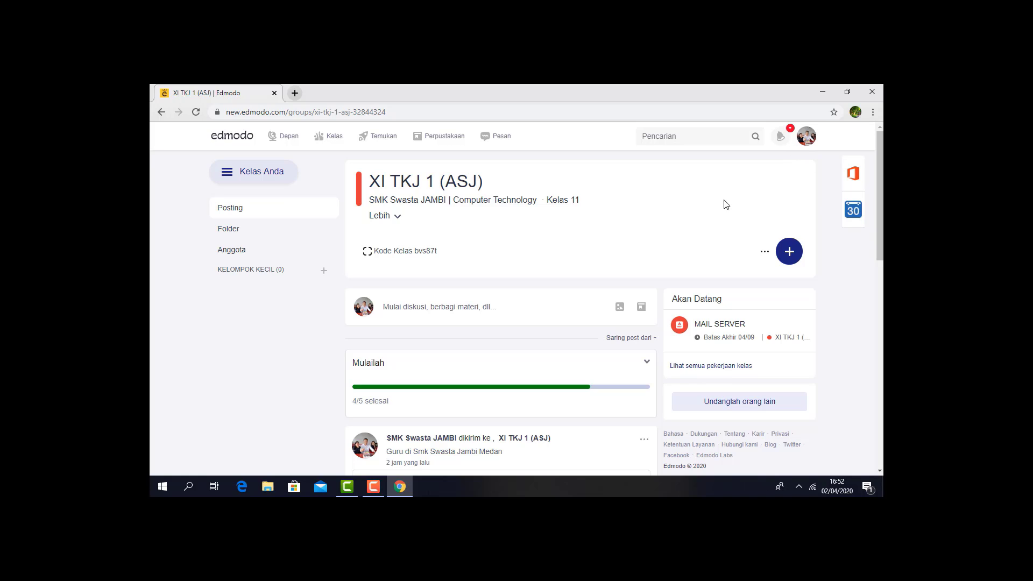
{"action": "left_click", "coordinate": [789, 263]}
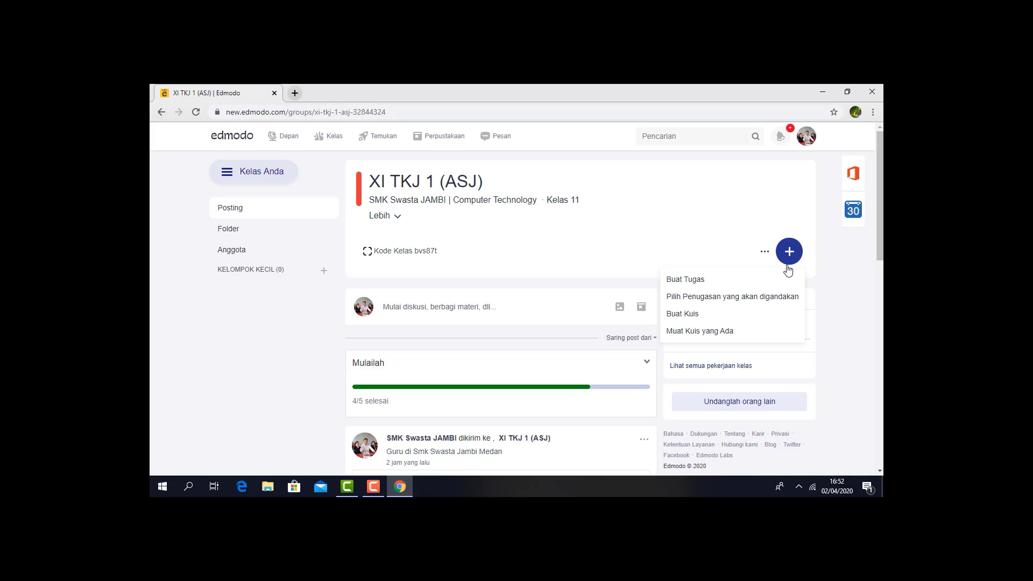
{"action": "left_click", "coordinate": [742, 316]}
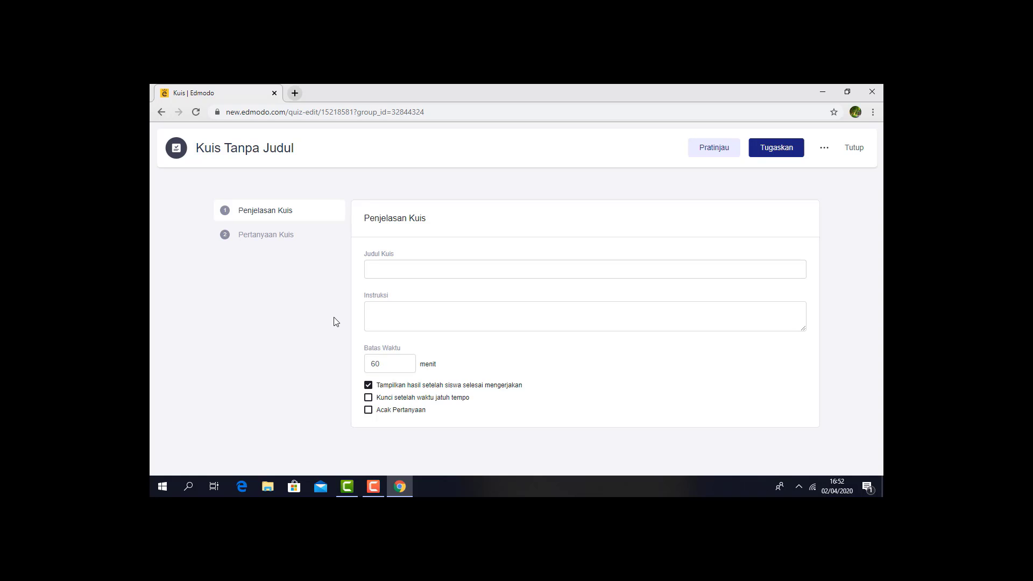
- Enter "QUIS TENTANG MAIL SERVER" as the quiz title
{"action": "left_click", "coordinate": [417, 268]}
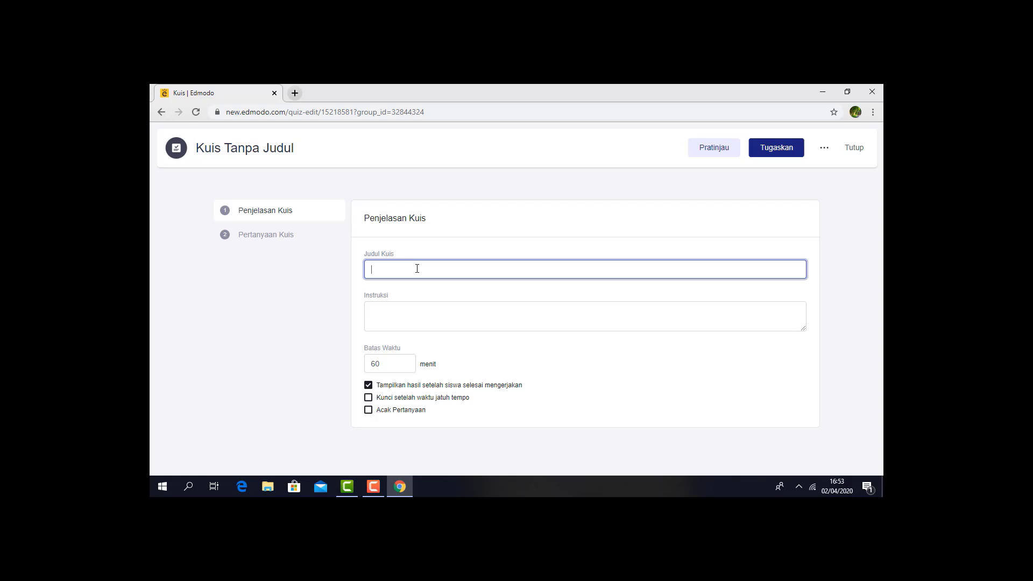
{"action": "type", "text": "q"}
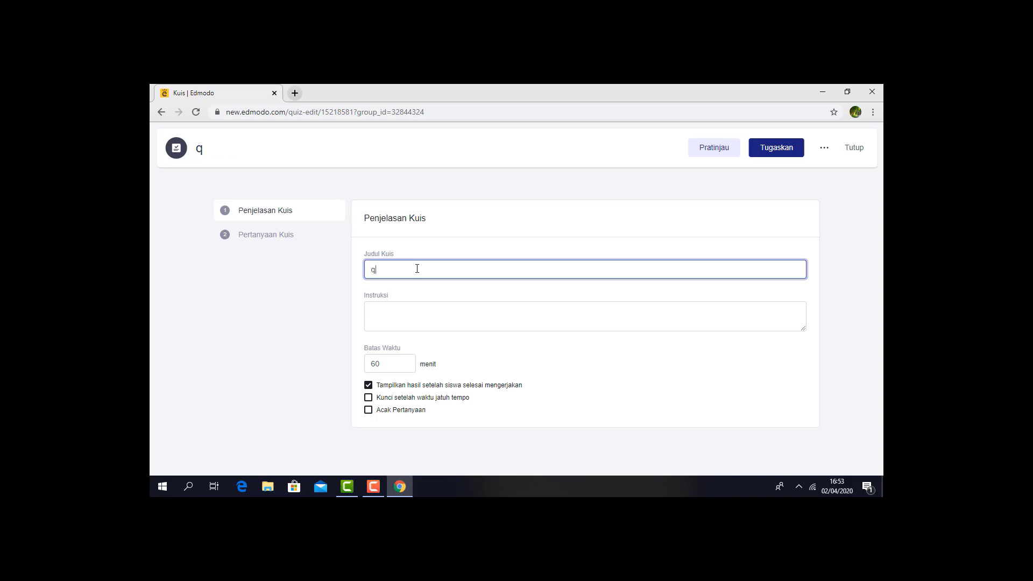
{"action": "key", "text": "BackSpace"}
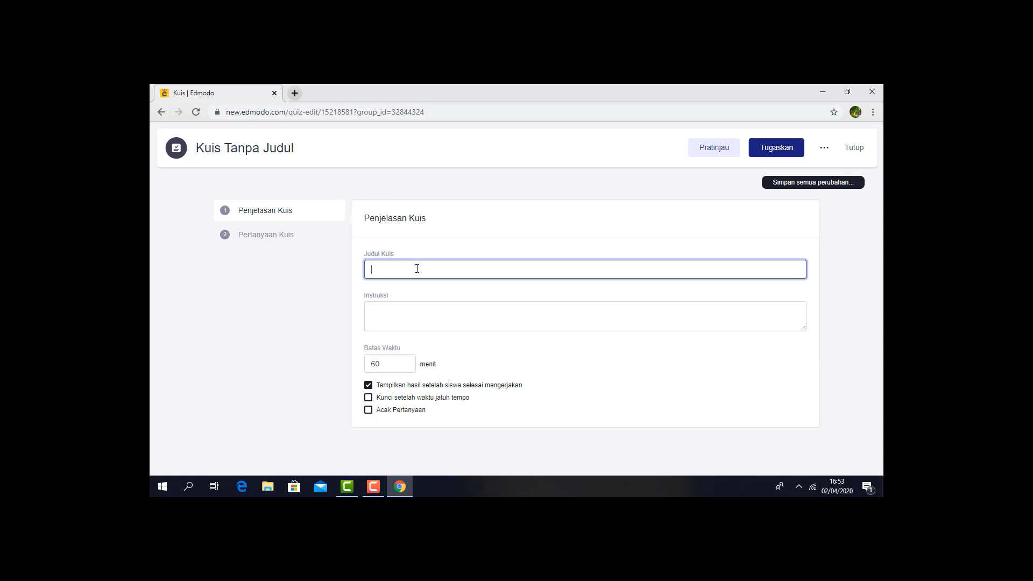
{"action": "type", "text": "QUIS "}
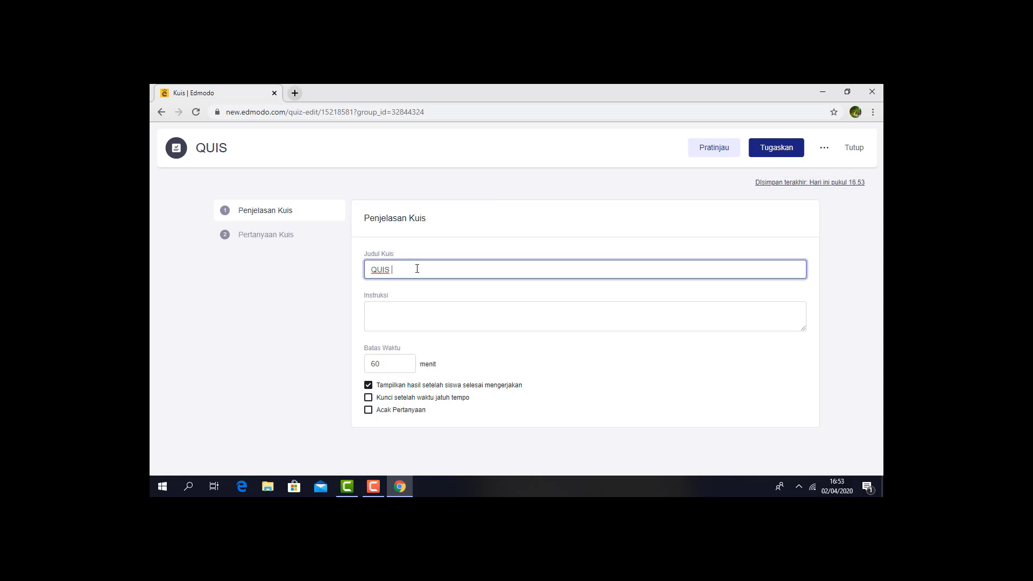
{"action": "type", "text": "M"}
{"action": "key", "text": "BackSpace"}
{"action": "type", "text": "TEN"}
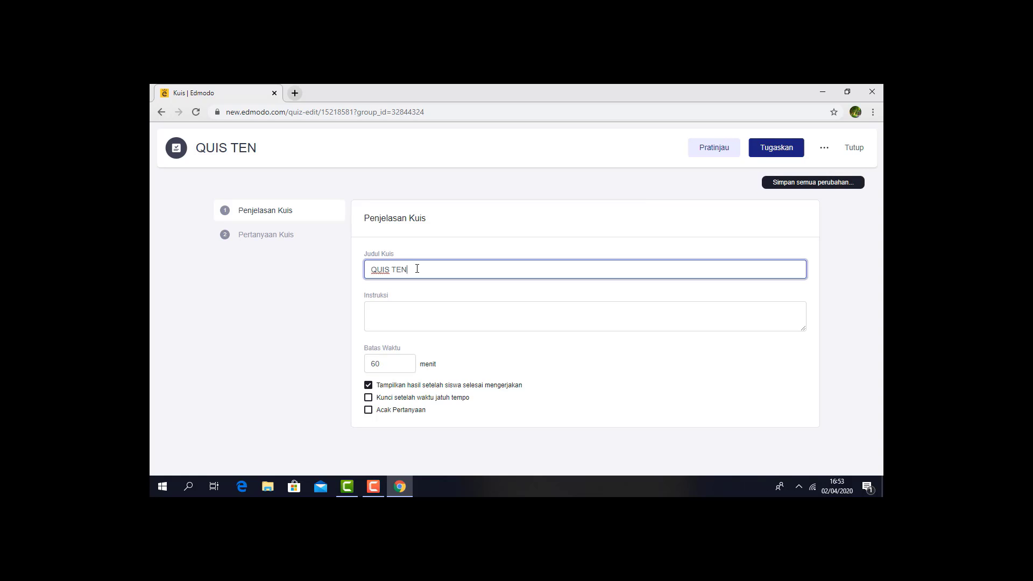
{"action": "type", "text": "TANG MAIL SER"}
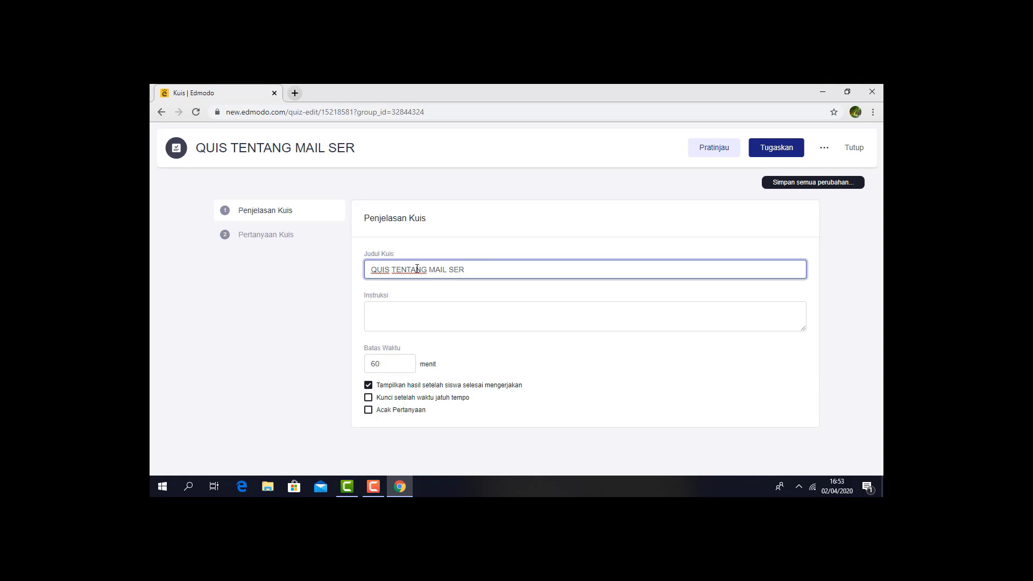
{"action": "type", "text": "VER"}
- Enter the quiz instructions "KERJAKAN SOAL BERIKUT SESUAI DENGAN WAKTU YANG TERSEDIA"
{"action": "left_click", "coordinate": [438, 317]}
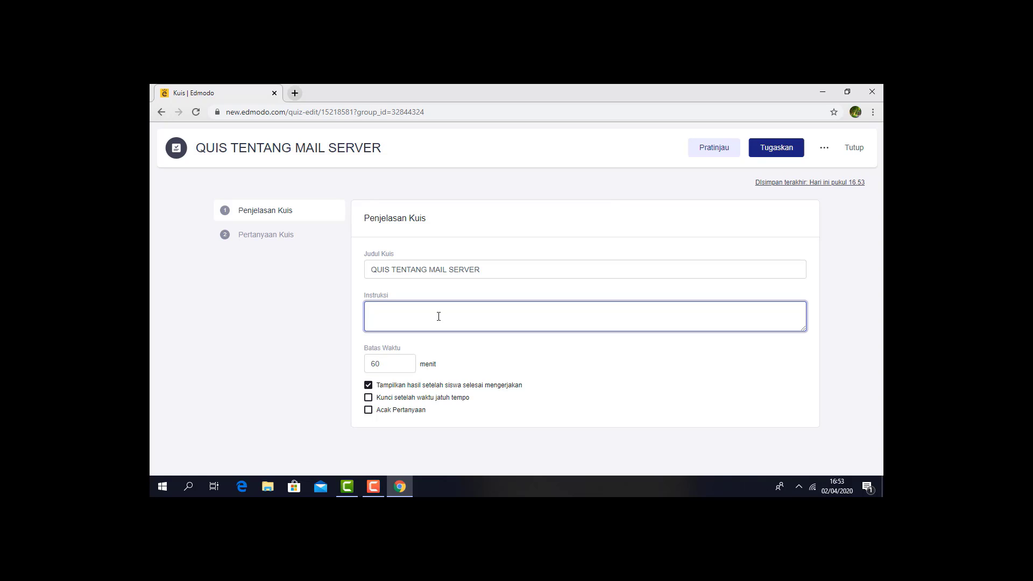
{"action": "type", "text": "KER"}
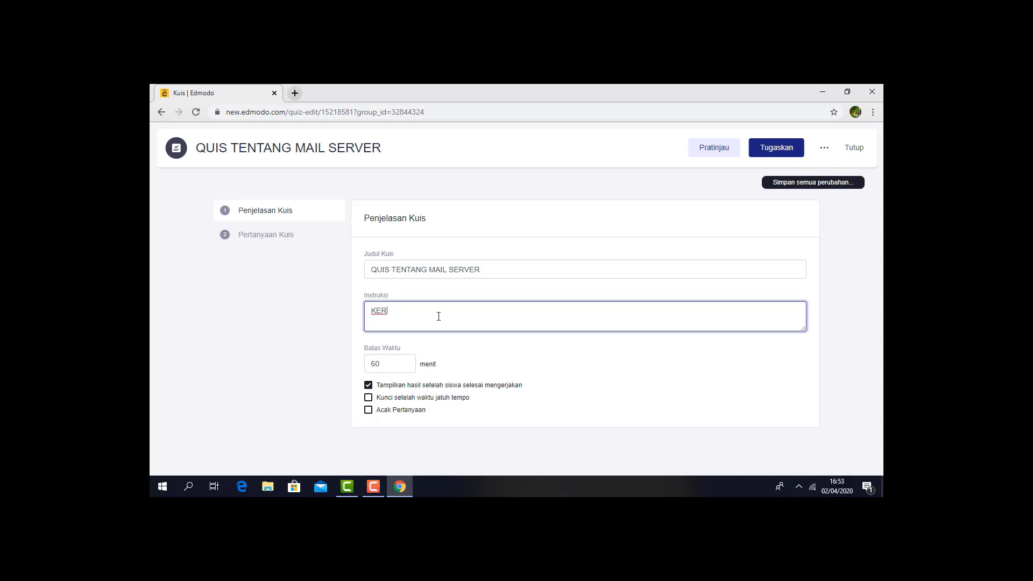
{"action": "type", "text": "JAKAN SOAL BERIKUT SESUAI DENGN"}
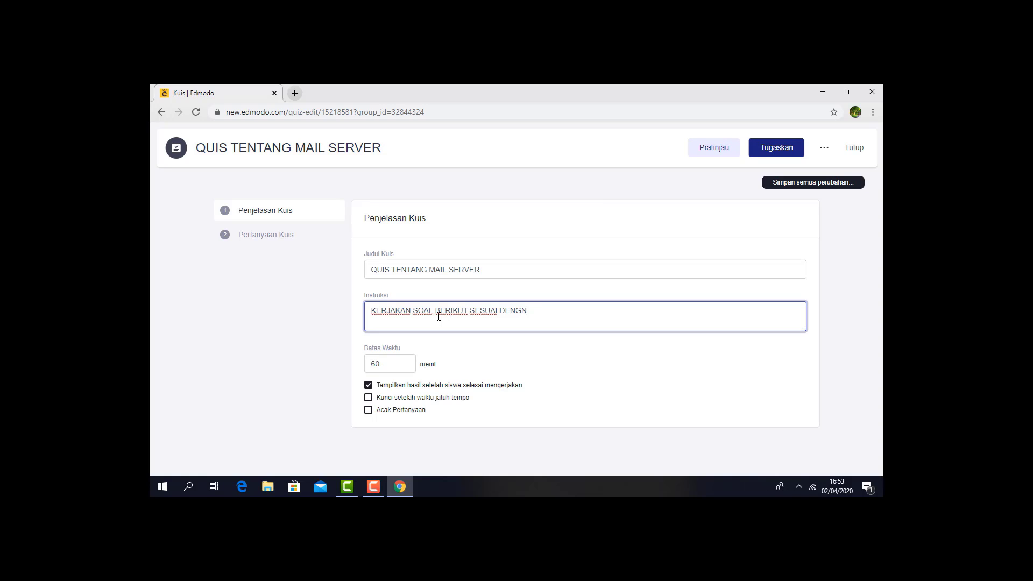
{"action": "key", "text": "BackSpace"}
{"action": "type", "text": "AN WAKTU YANG TERSEDIA"}
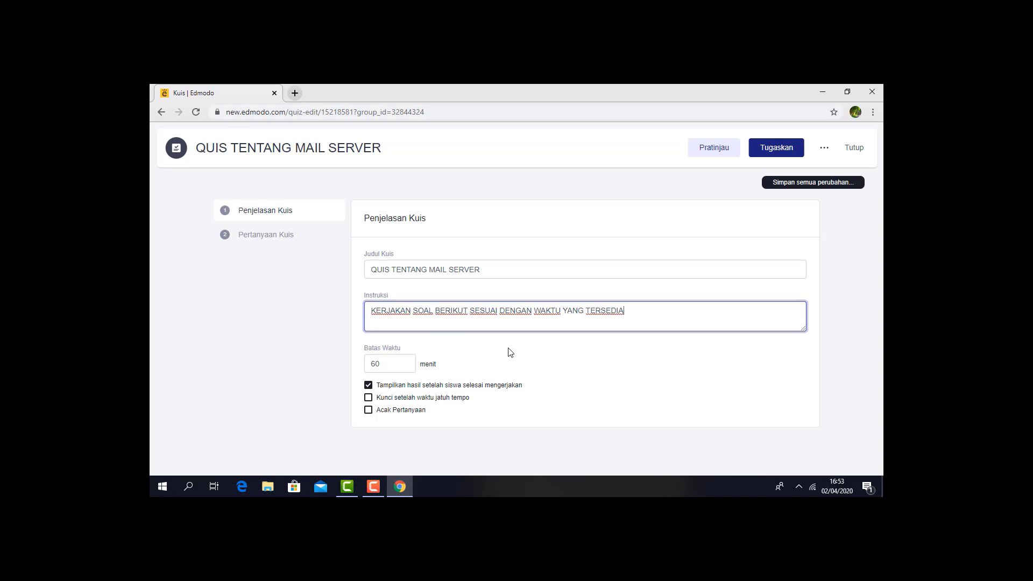
- Enable random question order (Acak Pertanyaan) in the quiz description settings
{"action": "left_click", "coordinate": [399, 363]}
{"action": "left_click_drag", "start_coordinate": [396, 363], "coordinate": [365, 363]}
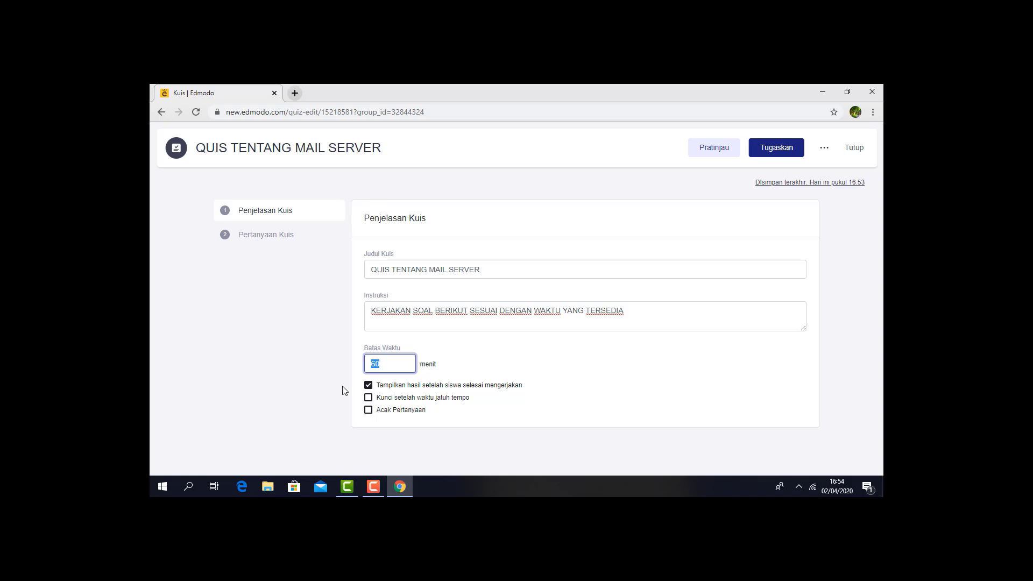
{"action": "left_click", "coordinate": [506, 432]}
{"action": "left_click", "coordinate": [368, 410]}
- In Pertanyaan Kuis, enter the first Pilihan Ganda question as "Mentransalasikan ip address menjadi sebuah domain adalah pengertian dari...."
{"action": "left_click", "coordinate": [258, 243]}
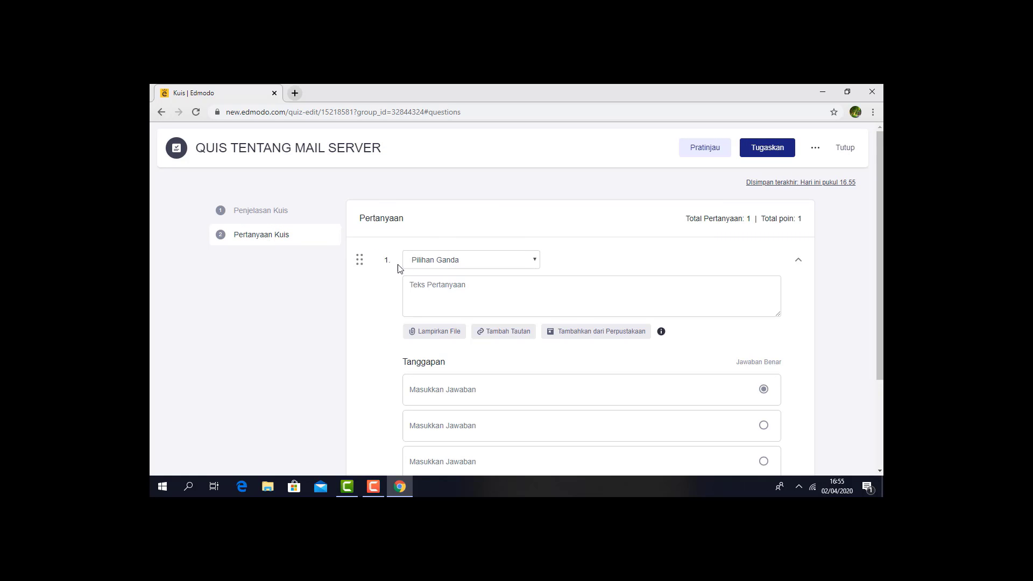
{"action": "left_click", "coordinate": [467, 264]}
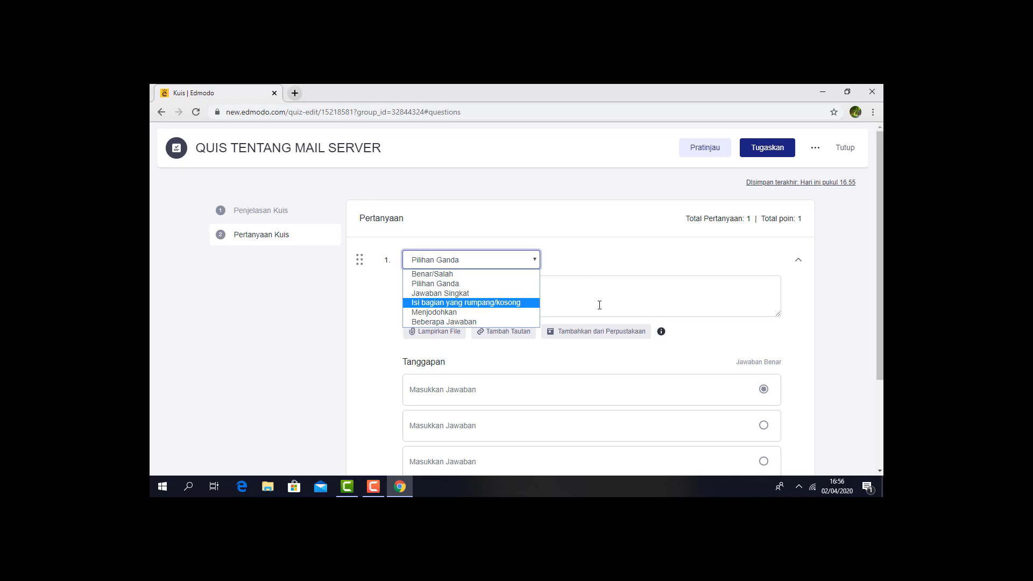
{"action": "left_click", "coordinate": [537, 262]}
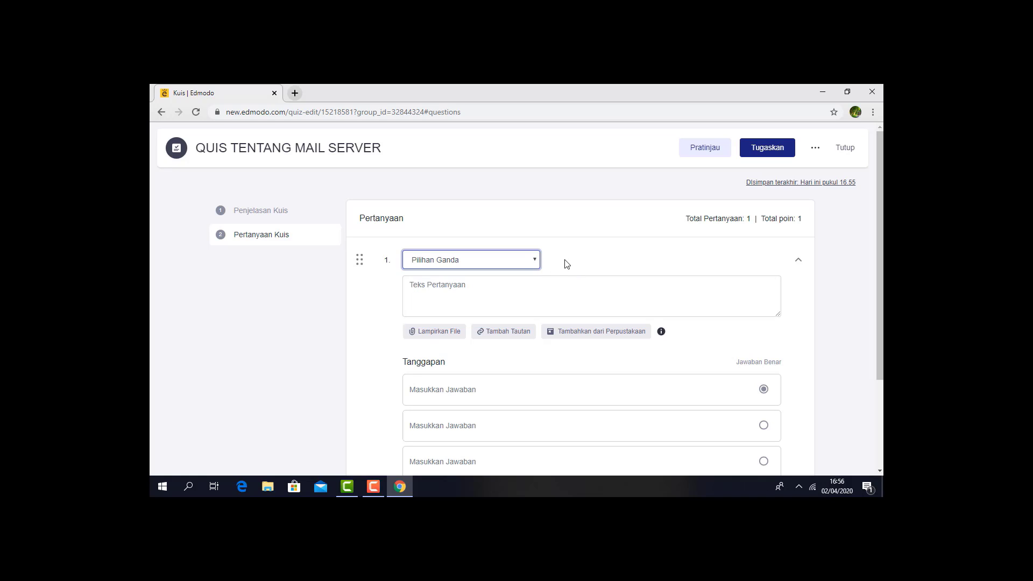
{"action": "left_click", "coordinate": [547, 294]}
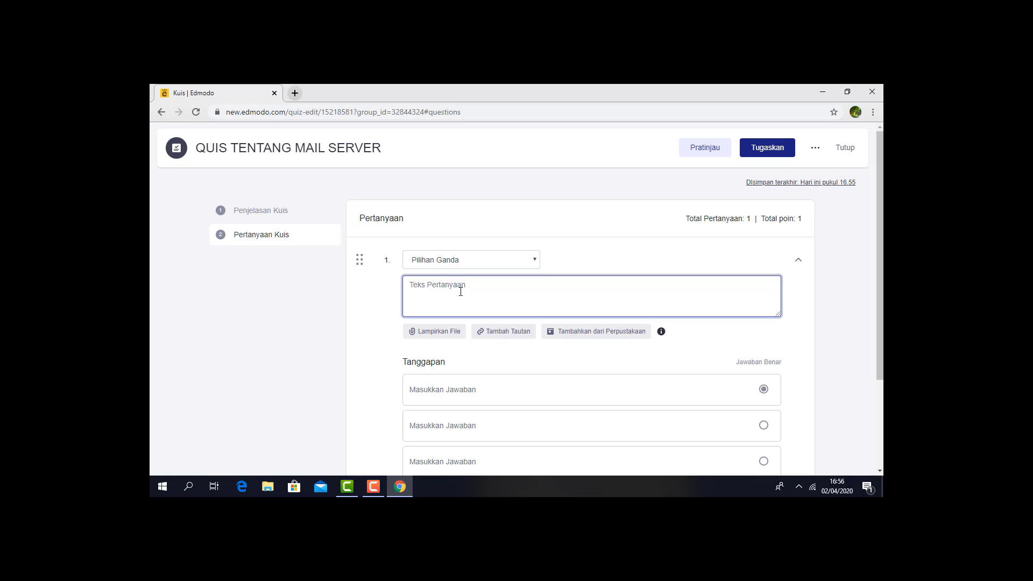
{"action": "type", "text": "Men"}
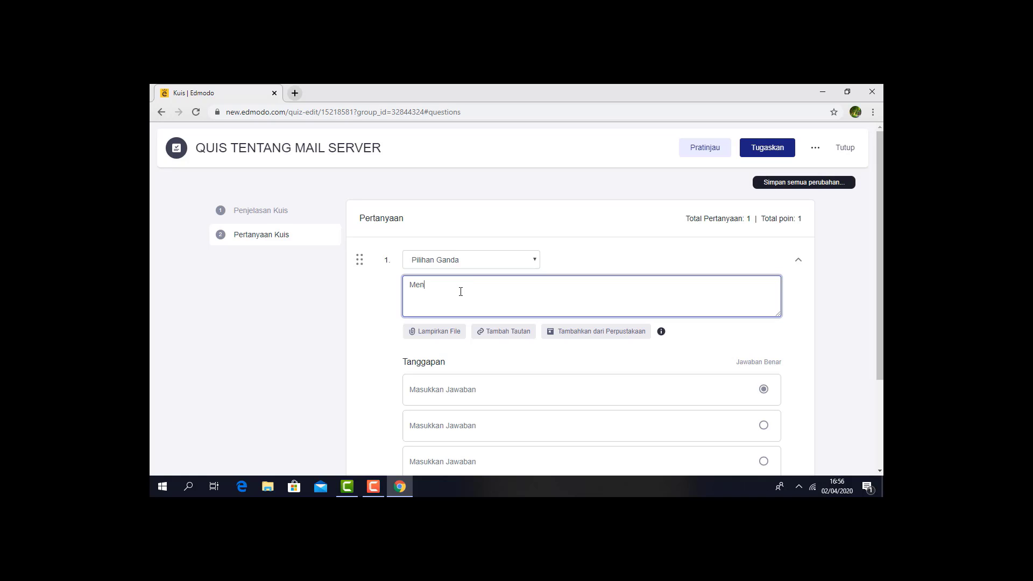
{"action": "type", "text": "transalasikan ip address menjadi sebuah "}
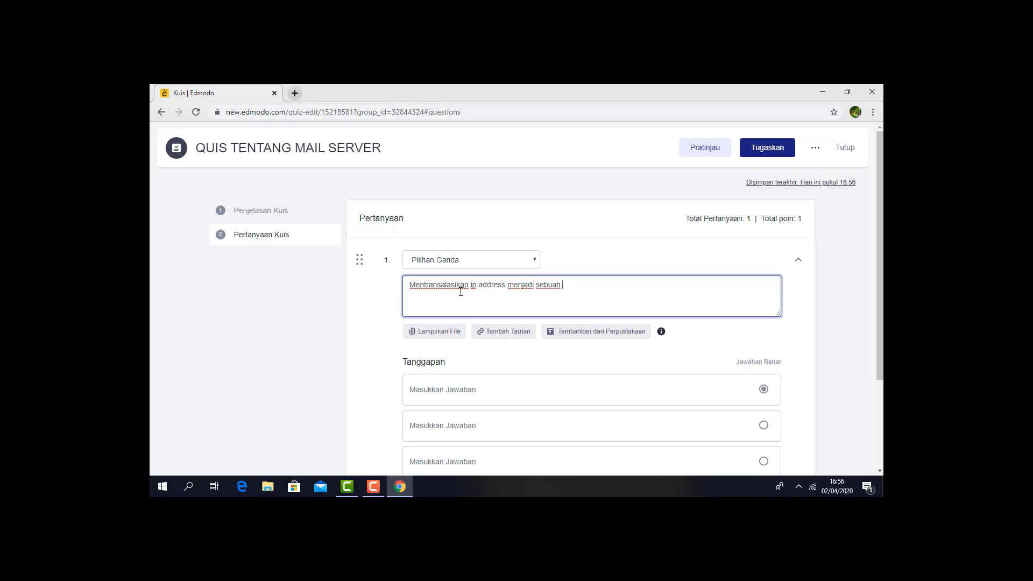
{"action": "type", "text": "domain"}
{"action": "type", "text": "adala"}
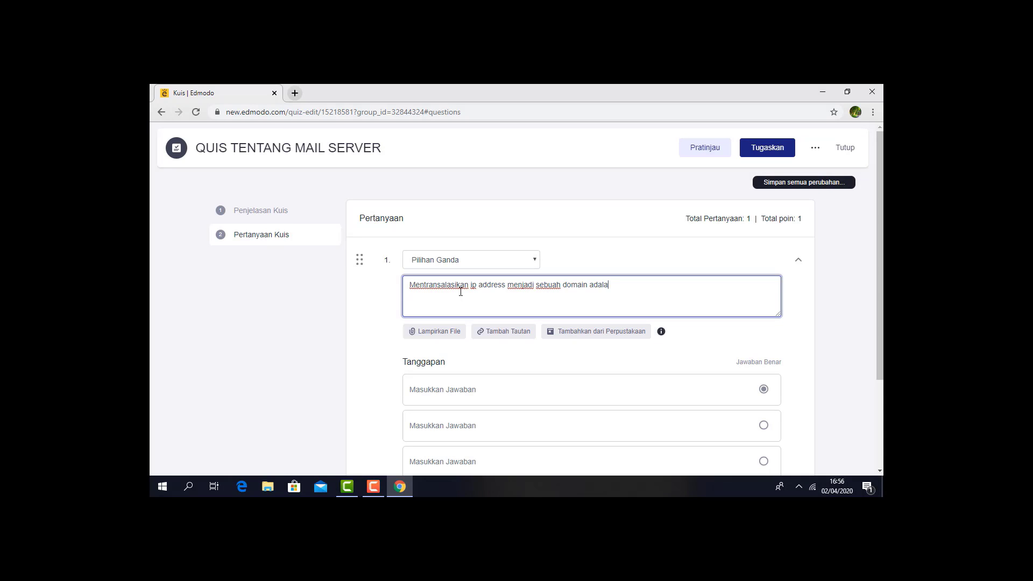
{"action": "type", "text": "h pengertian d"}
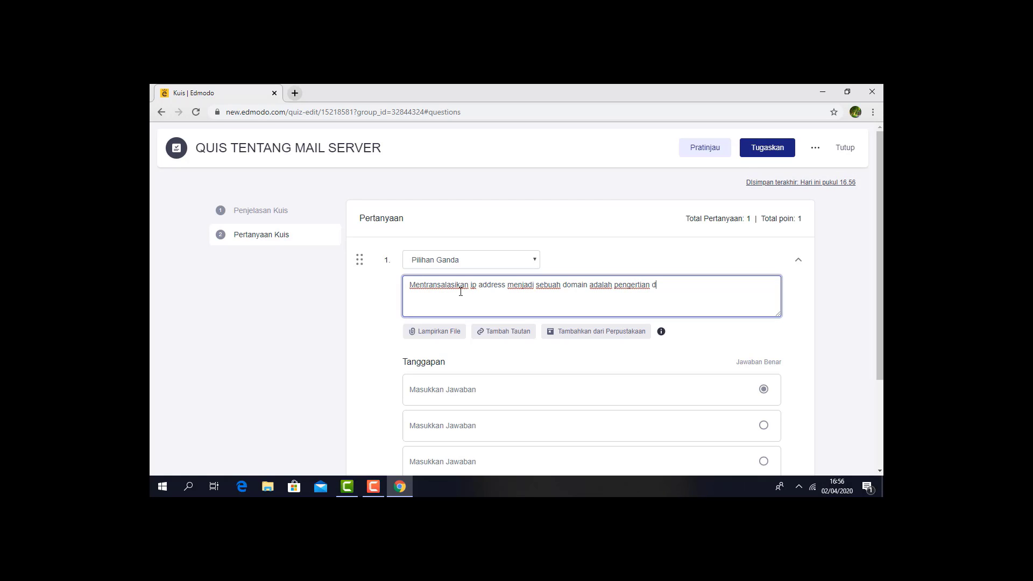
{"action": "type", "text": "ari"}
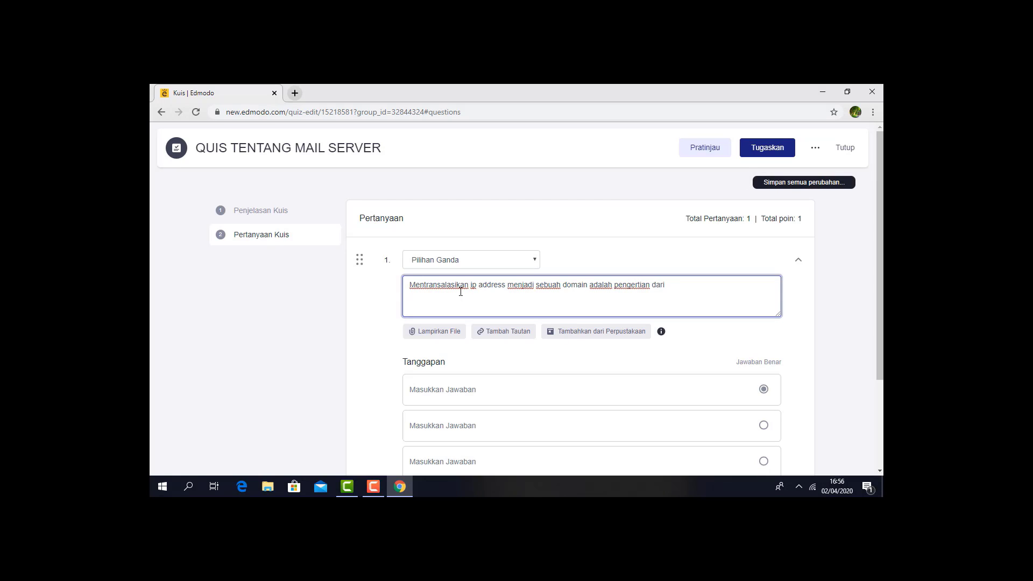
{"action": "type", "text": "...."}
- Enter VPN, Monitoring Jaringan and Proxy as the answer choices of question 1 and add a fourth, empty answer choice
{"action": "left_click", "coordinate": [454, 395]}
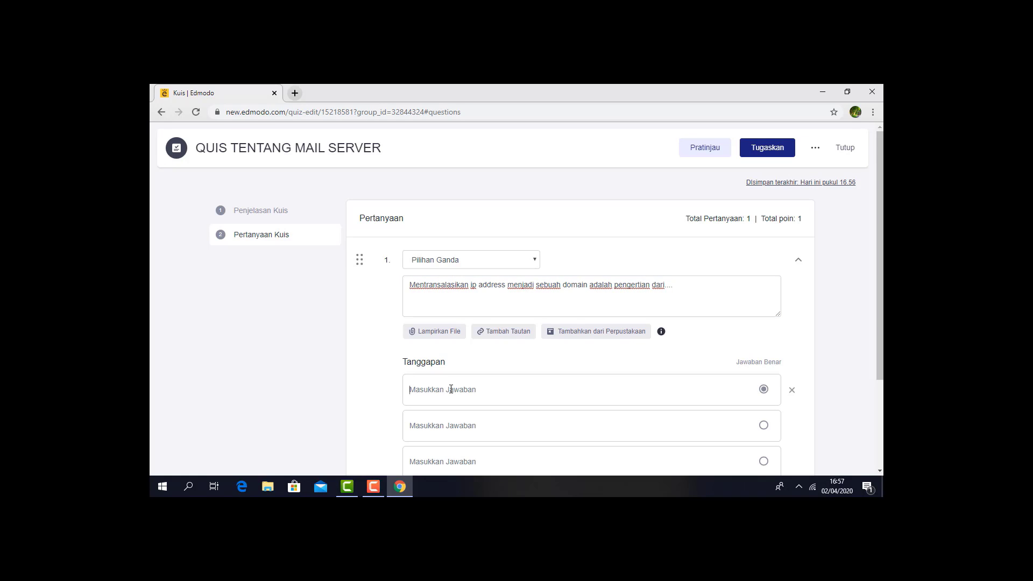
{"action": "type", "text": "V"}
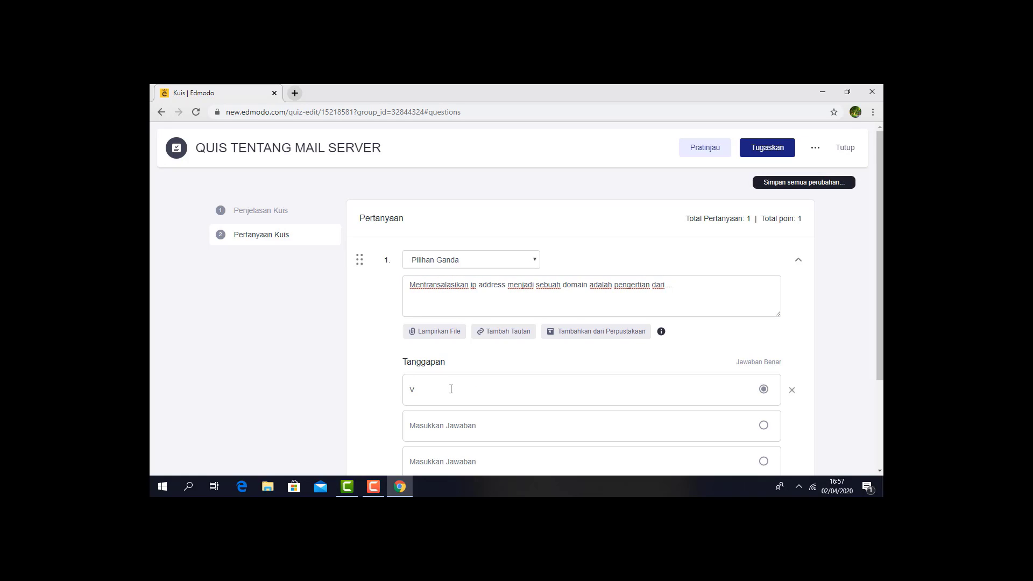
{"action": "type", "text": "PN"}
{"action": "left_click", "coordinate": [459, 424]}
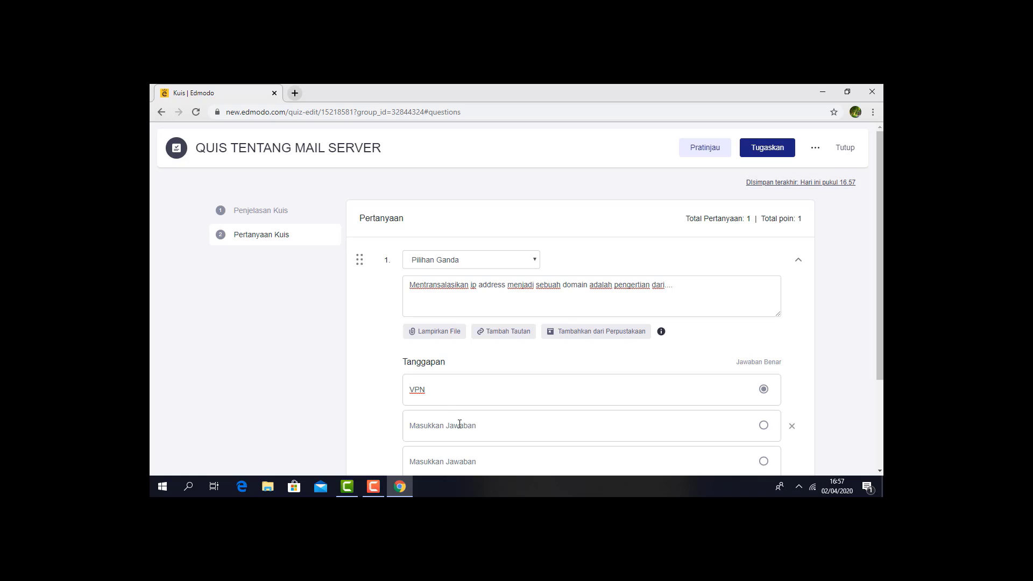
{"action": "type", "text": "Monitorin"}
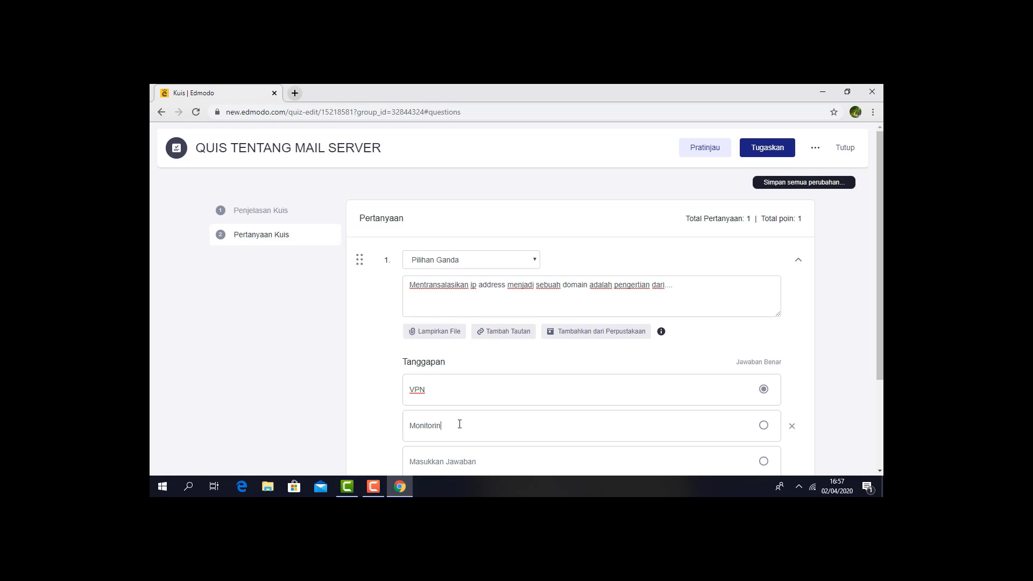
{"action": "type", "text": "g Jaringan"}
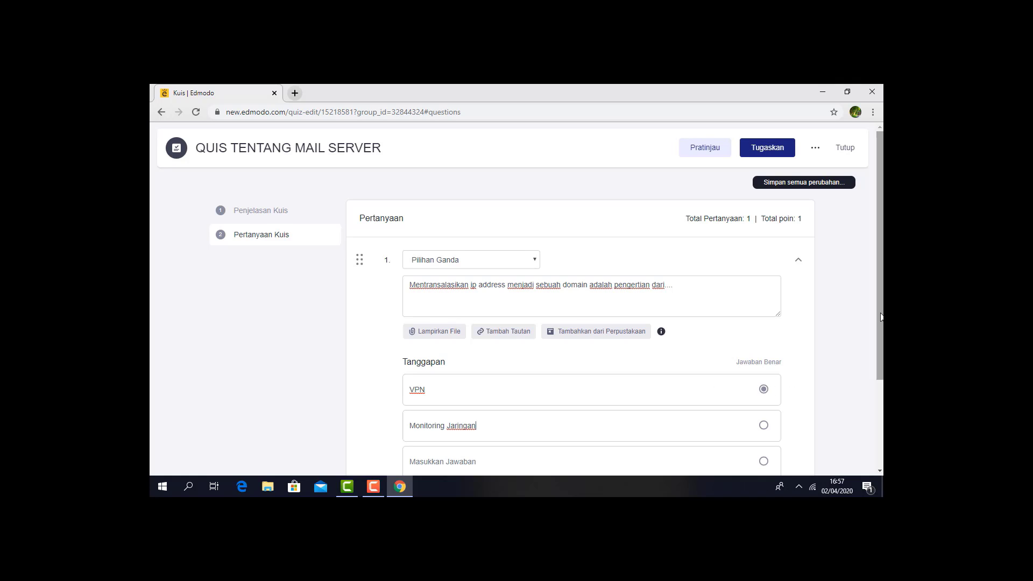
{"action": "scroll", "coordinate": [459, 424], "scroll_direction": "down", "scroll_amount": 1}
{"action": "scroll", "coordinate": [733, 392], "scroll_direction": "down", "scroll_amount": 1}
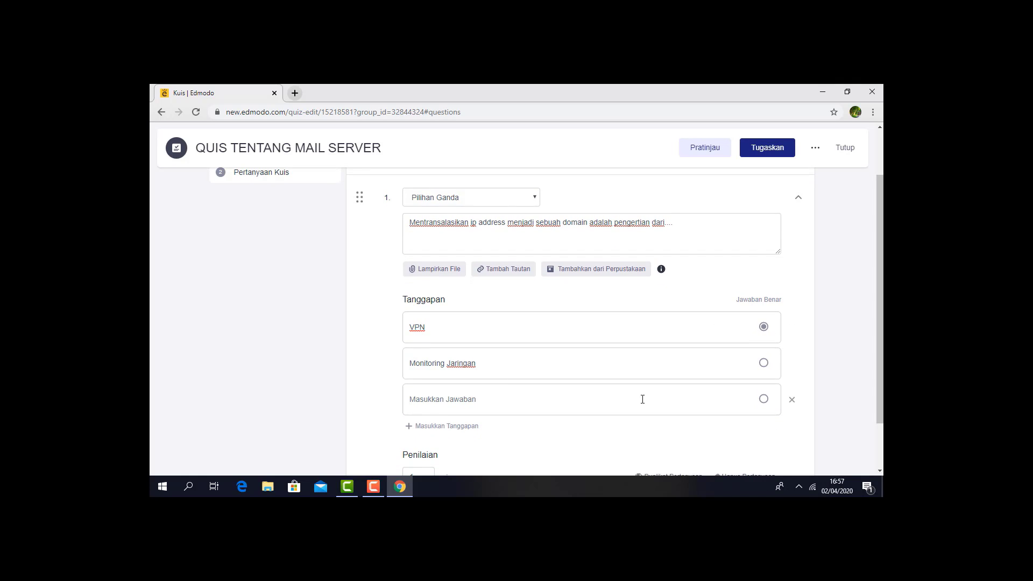
{"action": "type", "text": "Proxy"}
{"action": "left_click", "coordinate": [443, 428]}
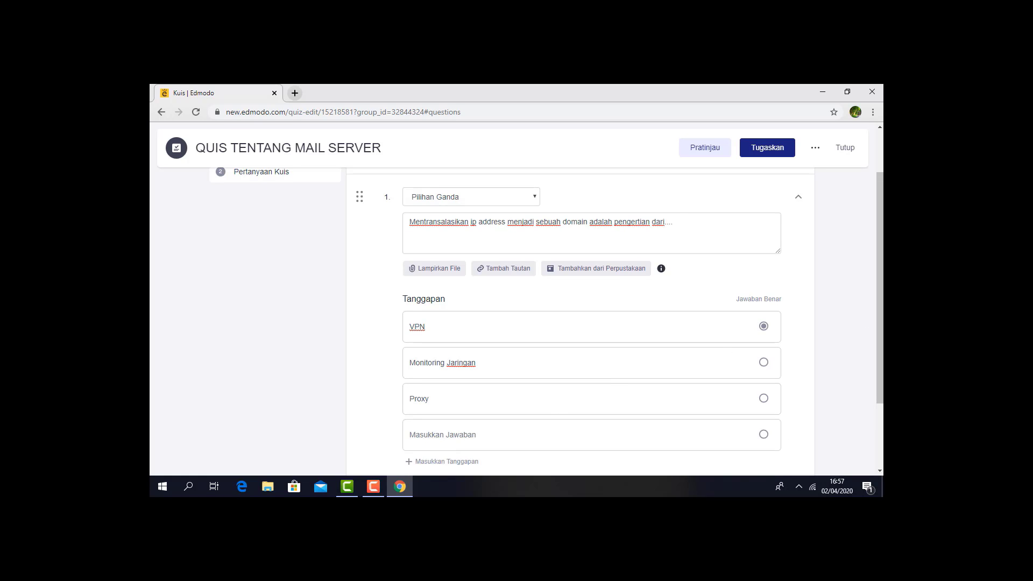
- Add a fifth answer choice to question 1 and enter RADIUS and DNS as its fourth and fifth choices
{"action": "scroll", "coordinate": [880, 322], "scroll_direction": "down", "scroll_amount": 3}
{"action": "left_click", "coordinate": [461, 367]}
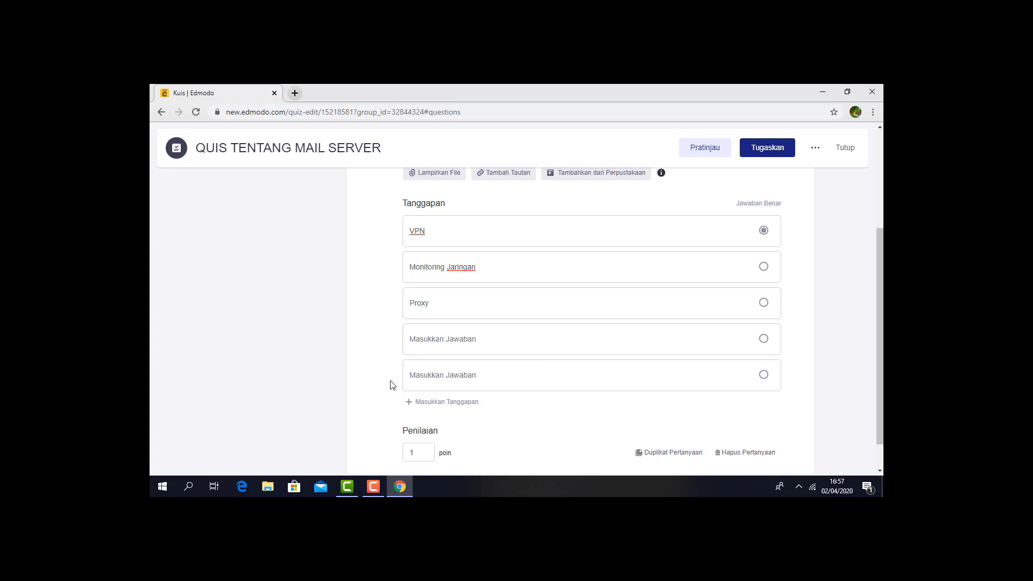
{"action": "left_click", "coordinate": [500, 345]}
{"action": "type", "text": "RADIUS"}
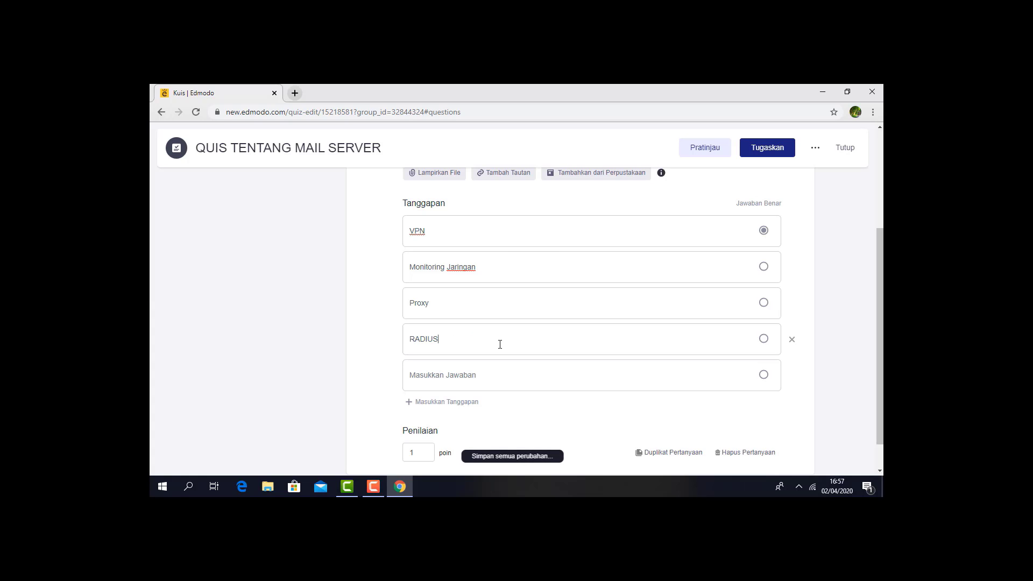
{"action": "left_click", "coordinate": [496, 375]}
{"action": "type", "text": "DNS"}
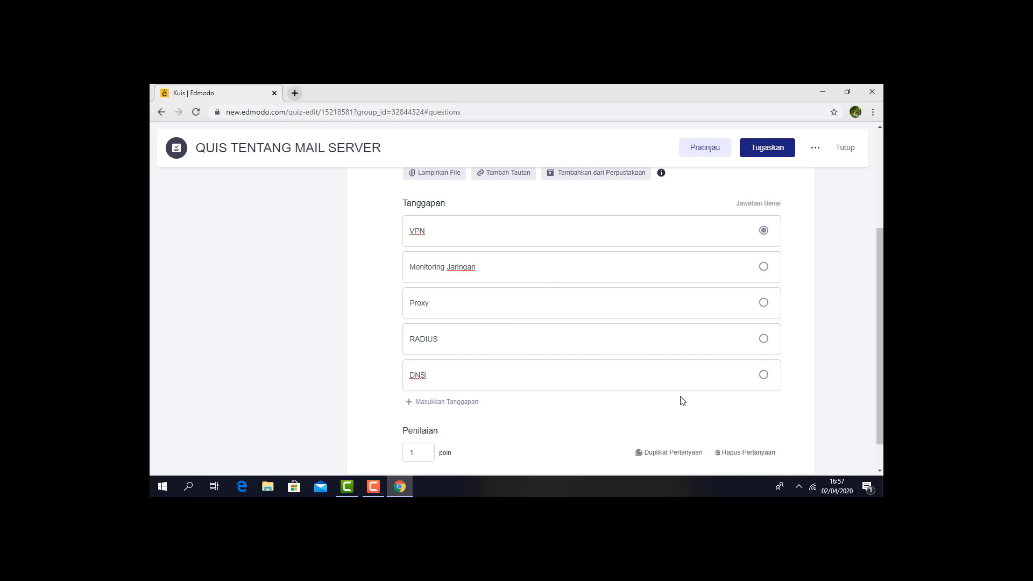
- Mark DNS as the correct answer of question 1 and set the question's score to 10 points
{"action": "left_click", "coordinate": [763, 375]}
{"action": "left_click_drag", "start_coordinate": [879, 358], "coordinate": [881, 439]}
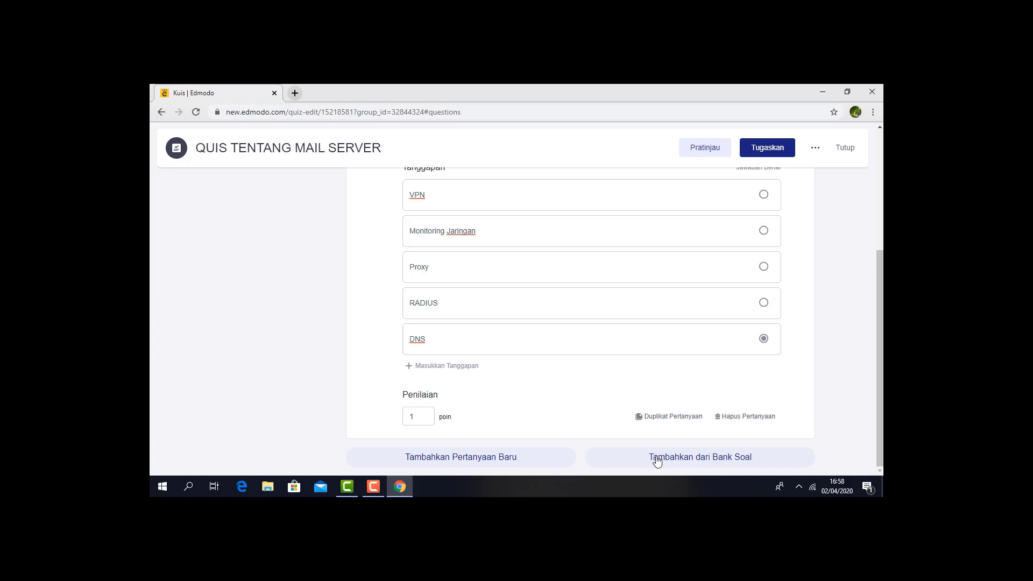
{"action": "left_click", "coordinate": [428, 419]}
{"action": "left_click_drag", "start_coordinate": [426, 419], "coordinate": [405, 417]}
{"action": "type", "text": "10"}
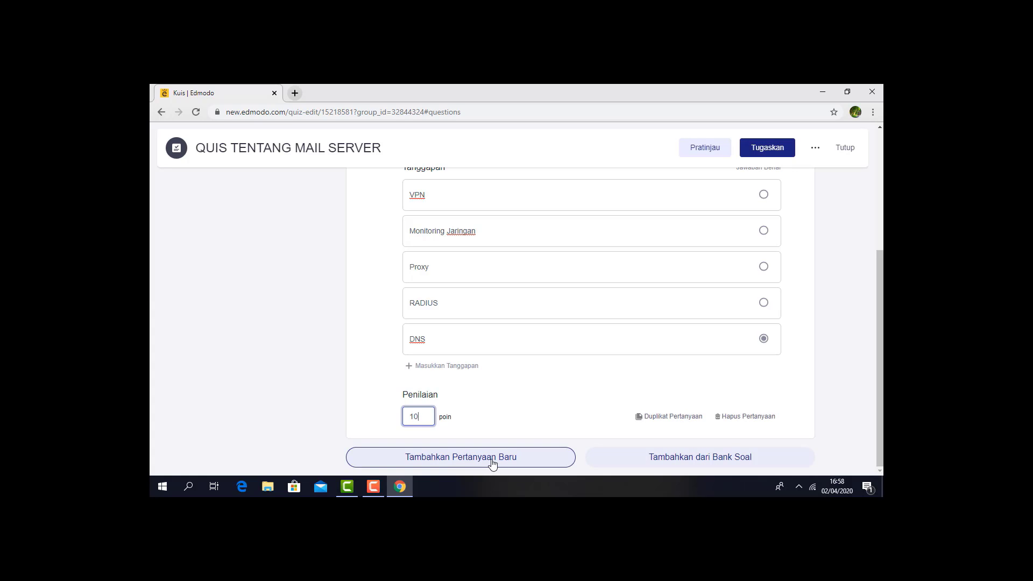
- Add a second Pilihan Ganda question with the text "Salah satu tool yang digunakan untuk membangun web server adalah..."
{"action": "left_click", "coordinate": [491, 461]}
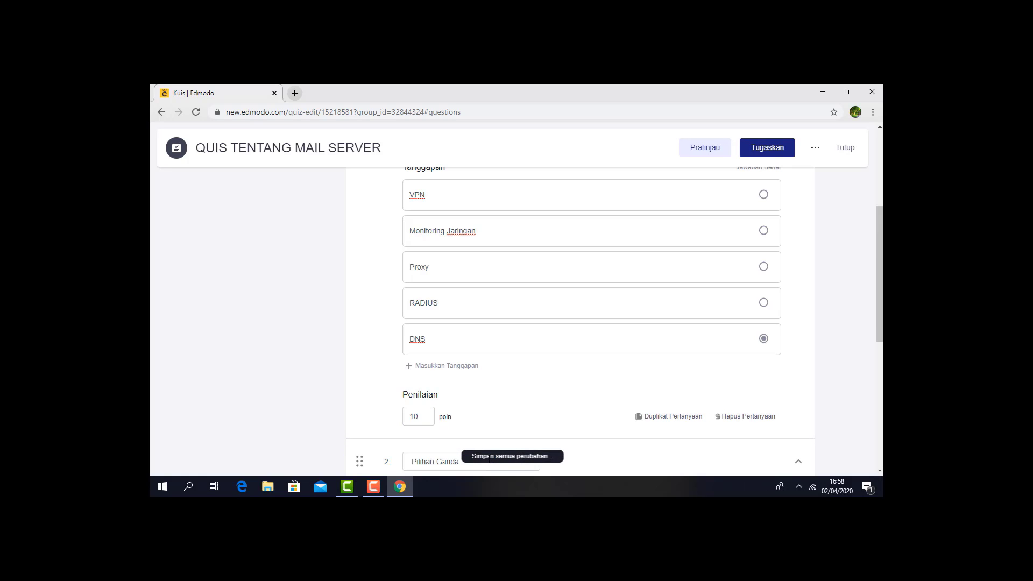
{"action": "scroll", "coordinate": [674, 289], "scroll_direction": "down", "scroll_amount": 4}
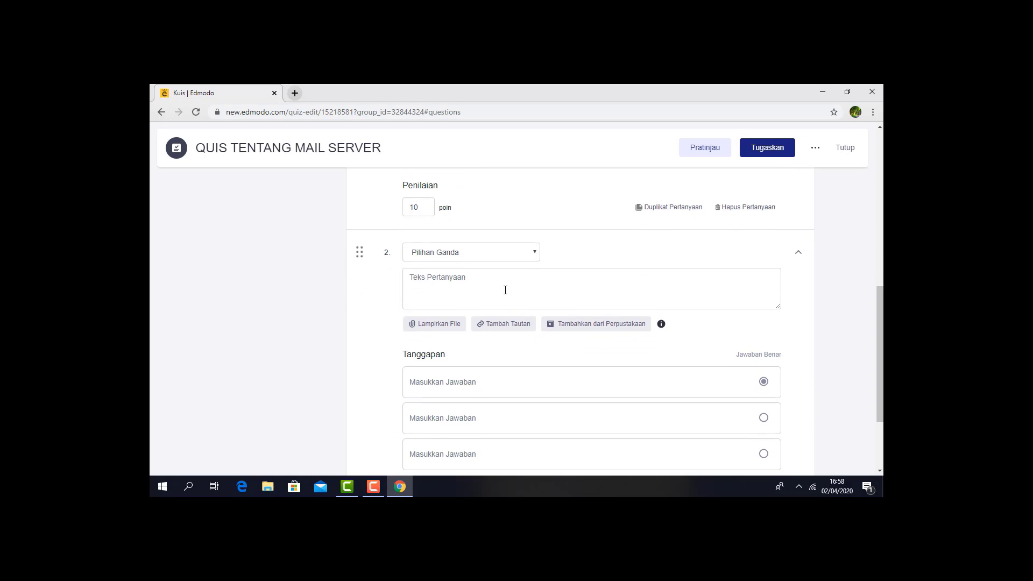
{"action": "left_click", "coordinate": [505, 290]}
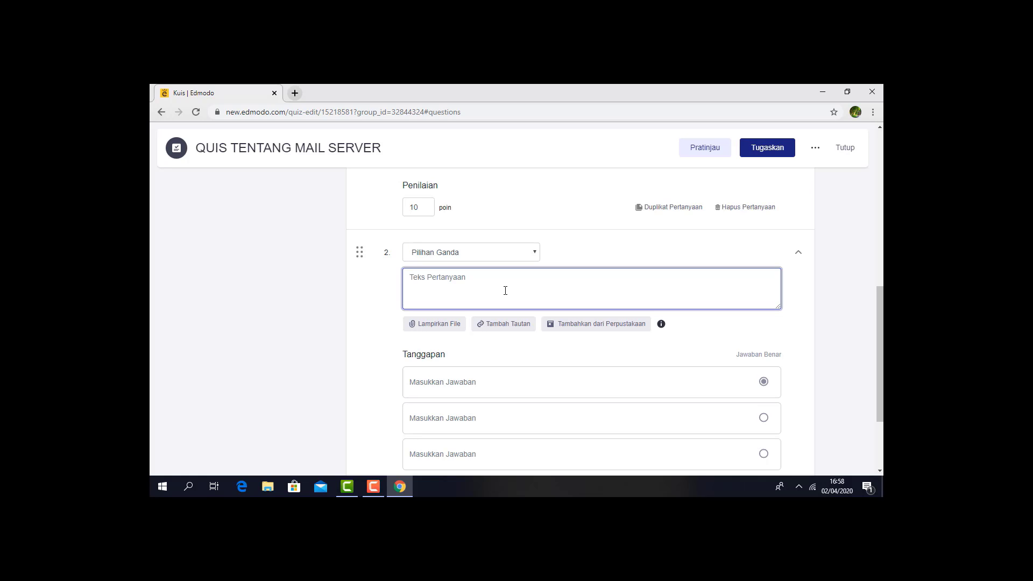
{"action": "type", "text": "S"}
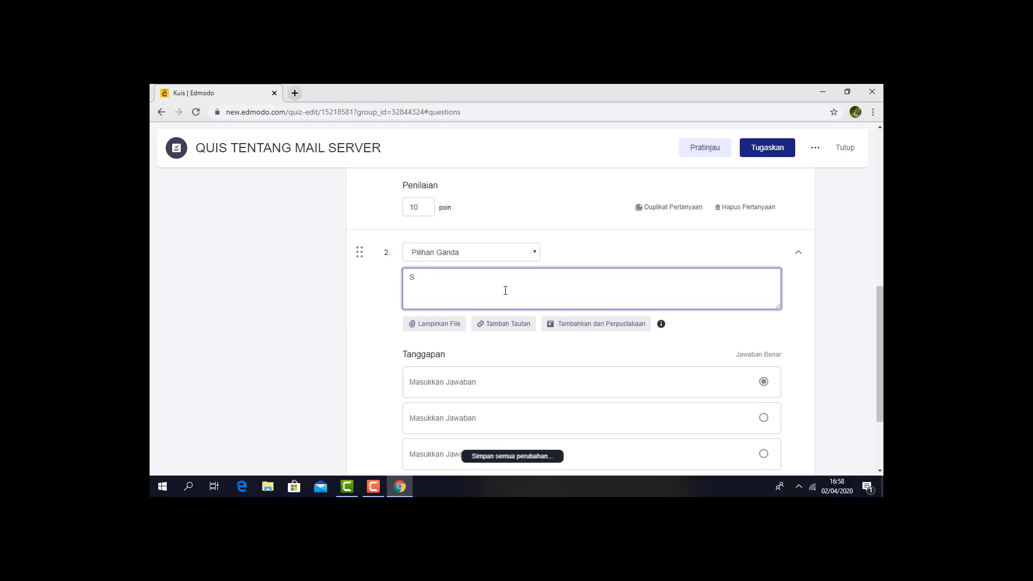
{"action": "type", "text": "alah satu tool yang digunakan untuk memb"}
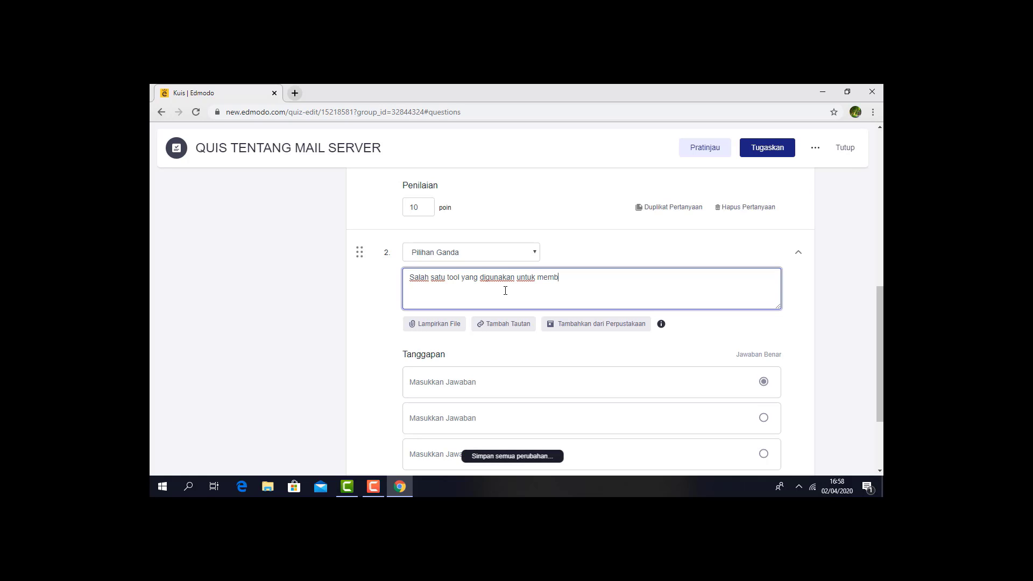
{"action": "type", "text": "angun web server adalah..."}
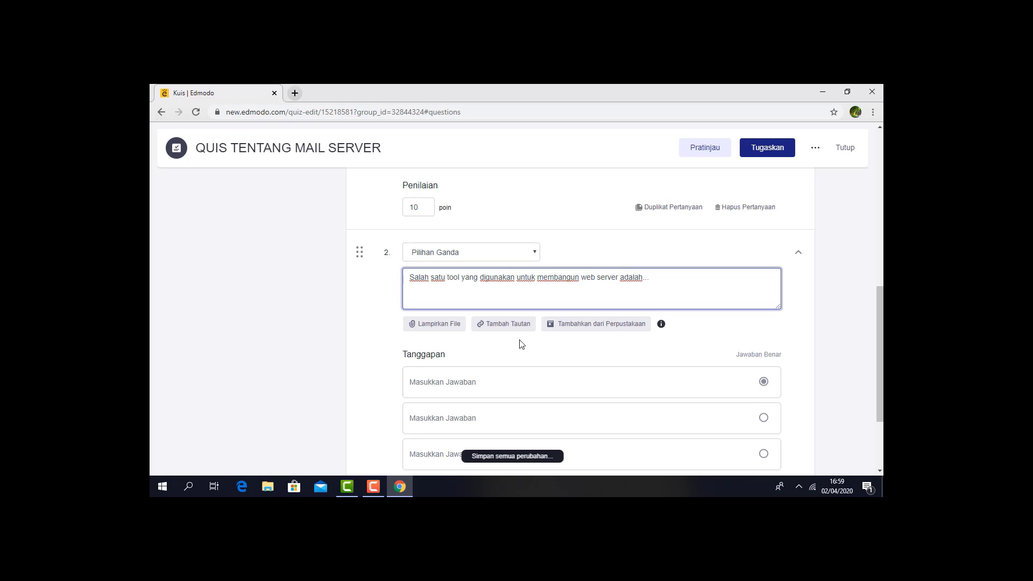
- Enter Niginx, Roundcube and Roundrobin as the first three answer choices of question 2
{"action": "left_click", "coordinate": [520, 378]}
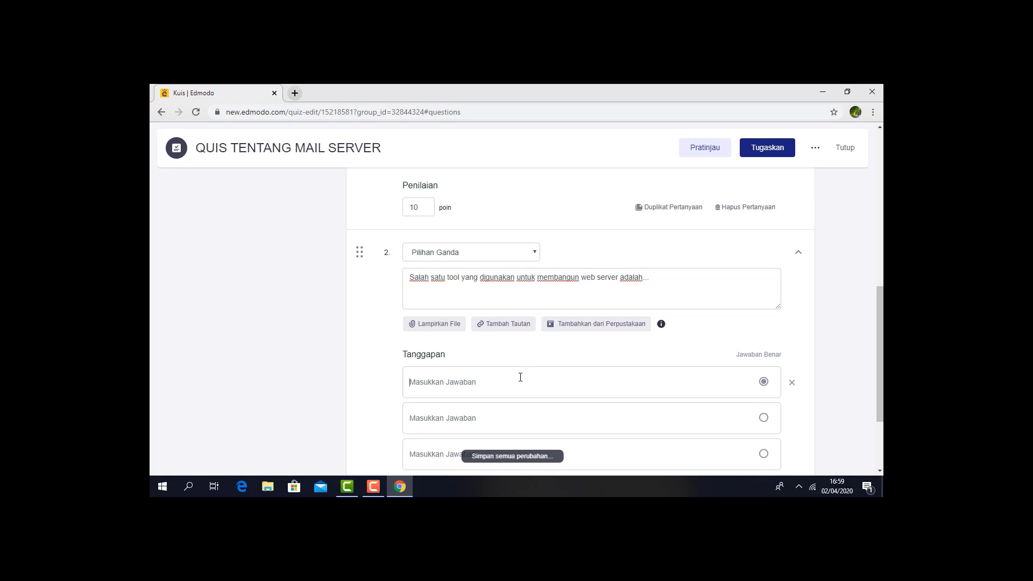
{"action": "type", "text": "Ni"}
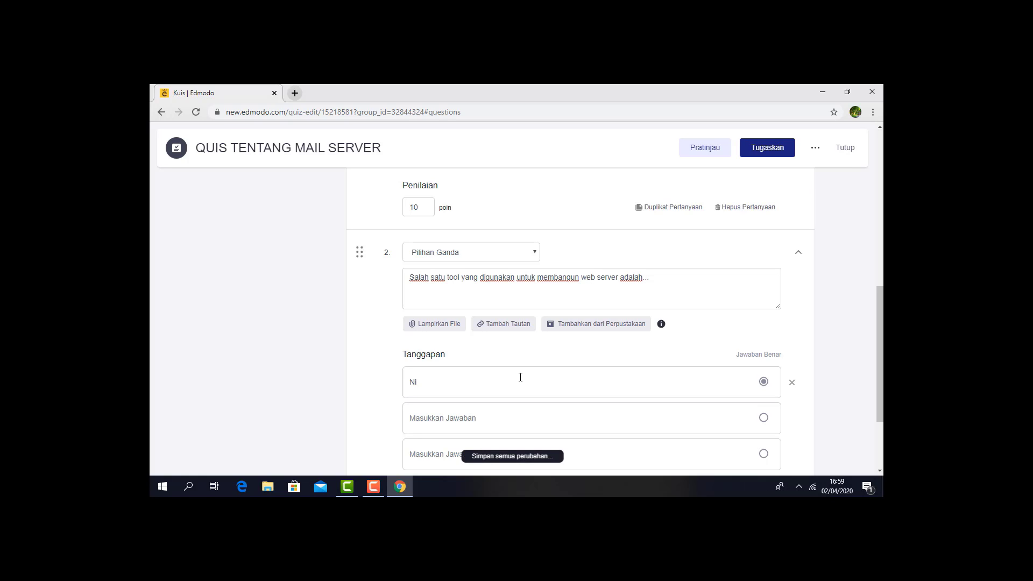
{"action": "type", "text": "ginx"}
{"action": "left_click", "coordinate": [511, 419]}
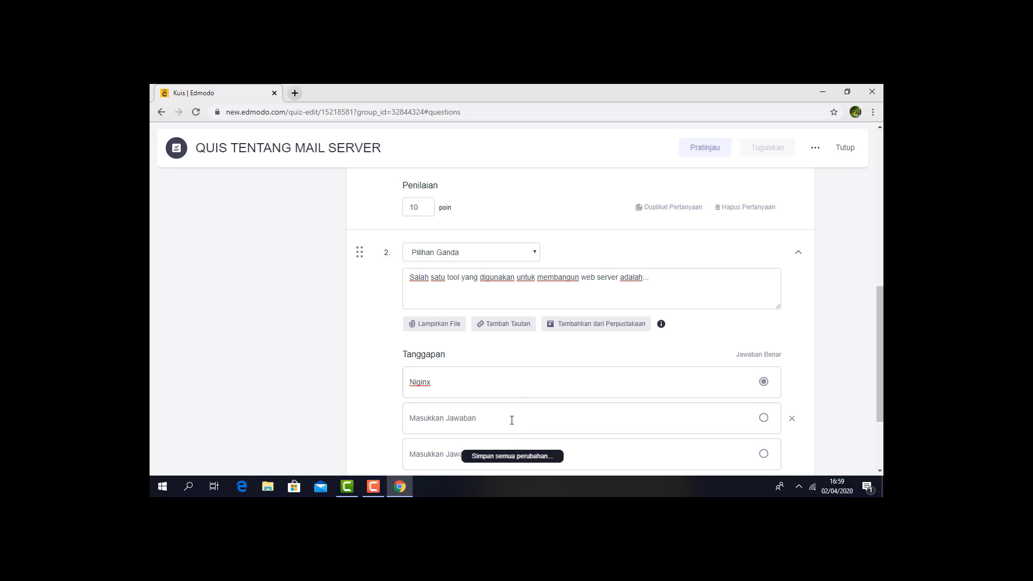
{"action": "type", "text": "R"}
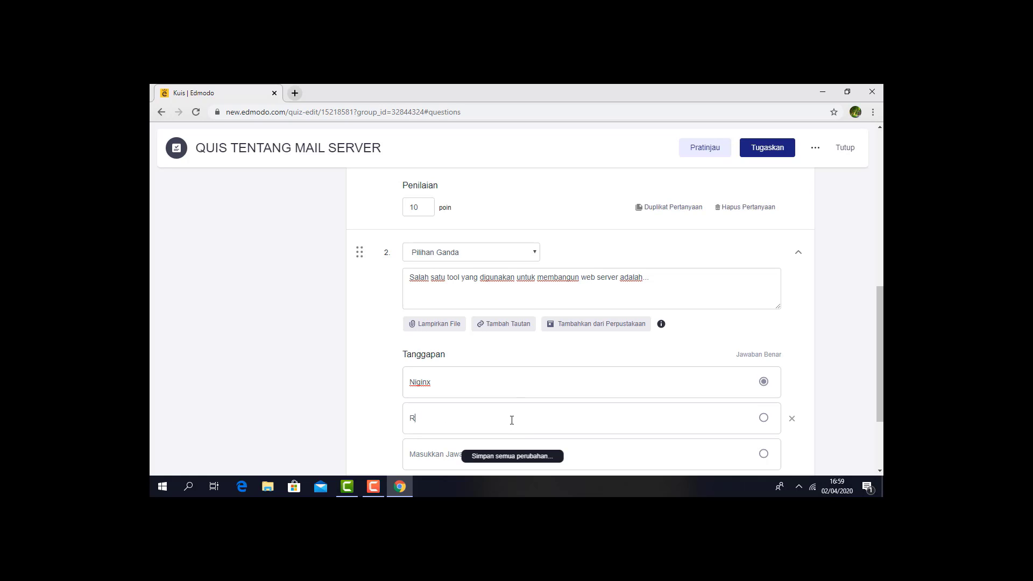
{"action": "type", "text": "oundcube"}
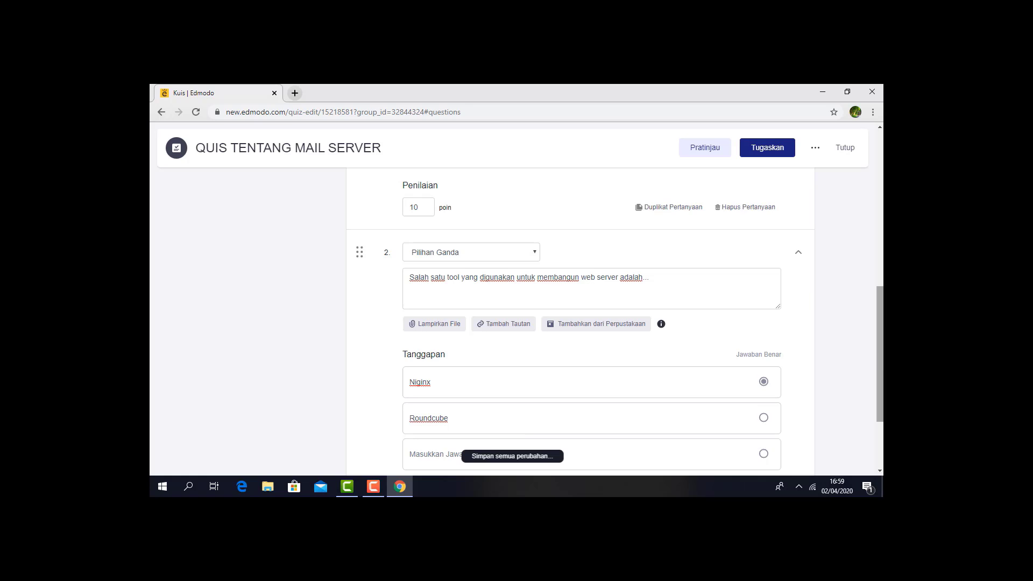
{"action": "scroll", "coordinate": [872, 365], "scroll_direction": "down", "scroll_amount": 2}
{"action": "left_click", "coordinate": [591, 340]}
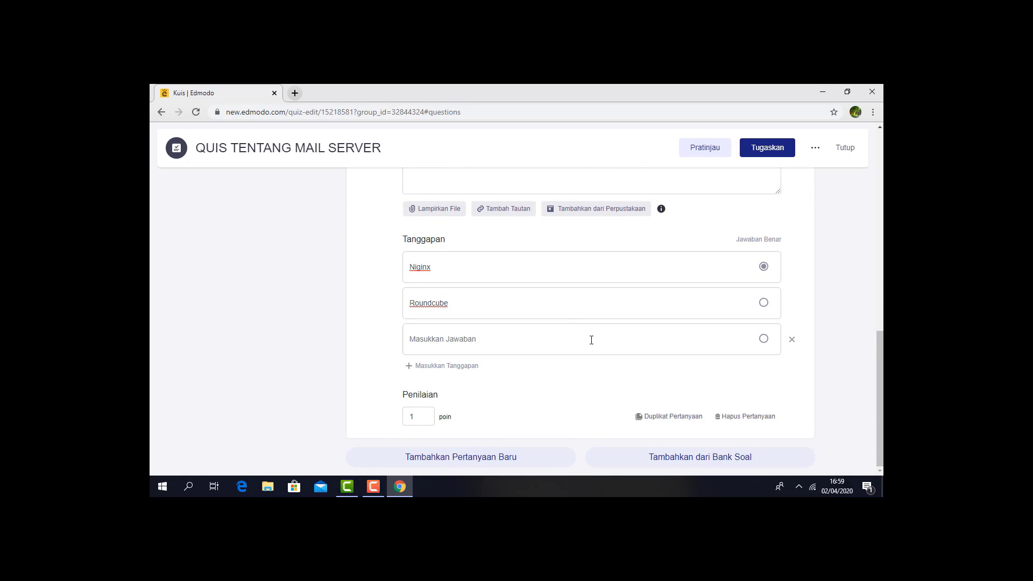
{"action": "type", "text": "Round"}
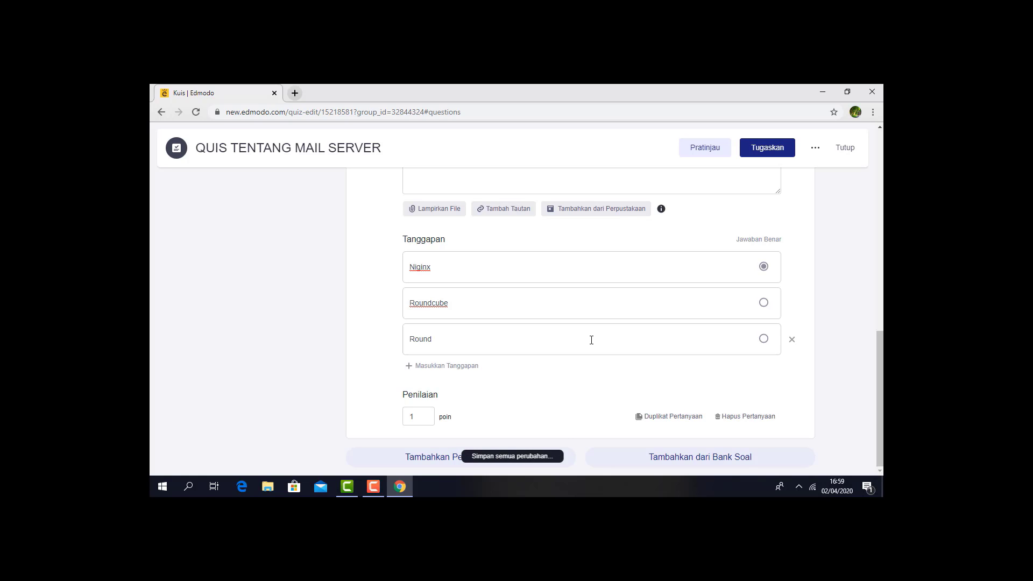
{"action": "type", "text": "robin"}
- Add two more answer choices to question 2 with the texts Balancer and Icedove
{"action": "left_click", "coordinate": [462, 367]}
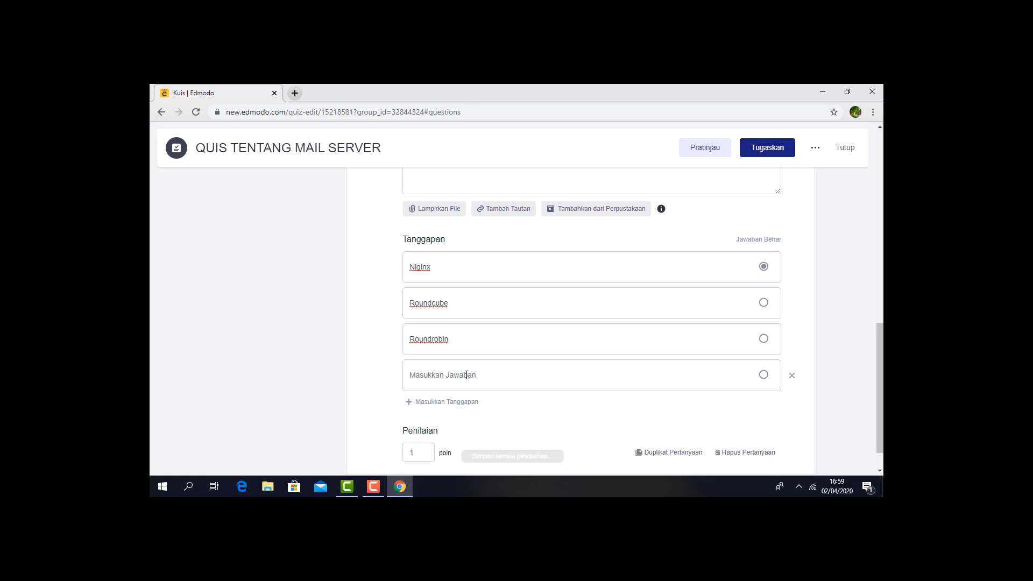
{"action": "type", "text": "Balancer"}
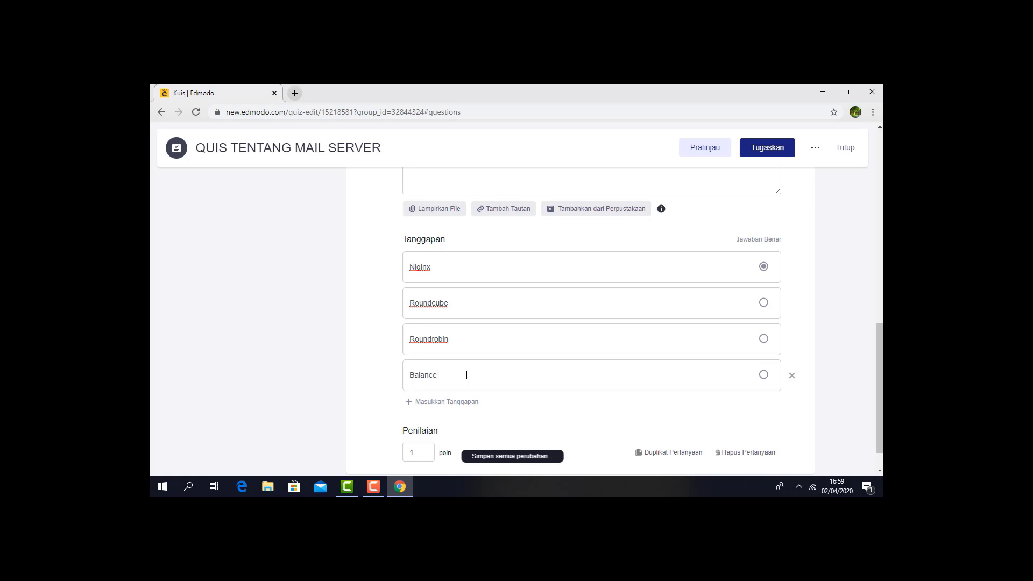
{"action": "left_click", "coordinate": [456, 404]}
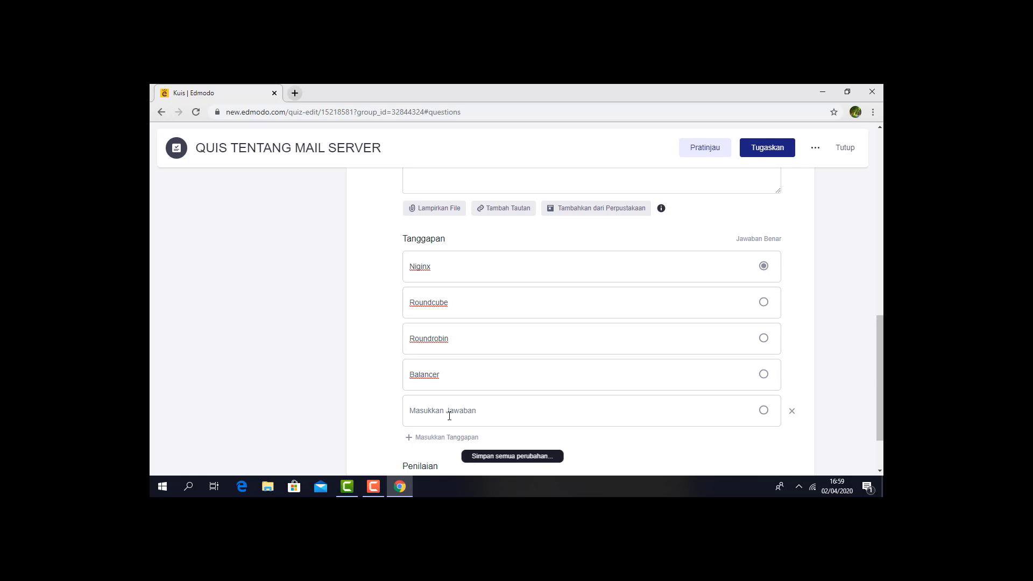
{"action": "type", "text": "Ice"}
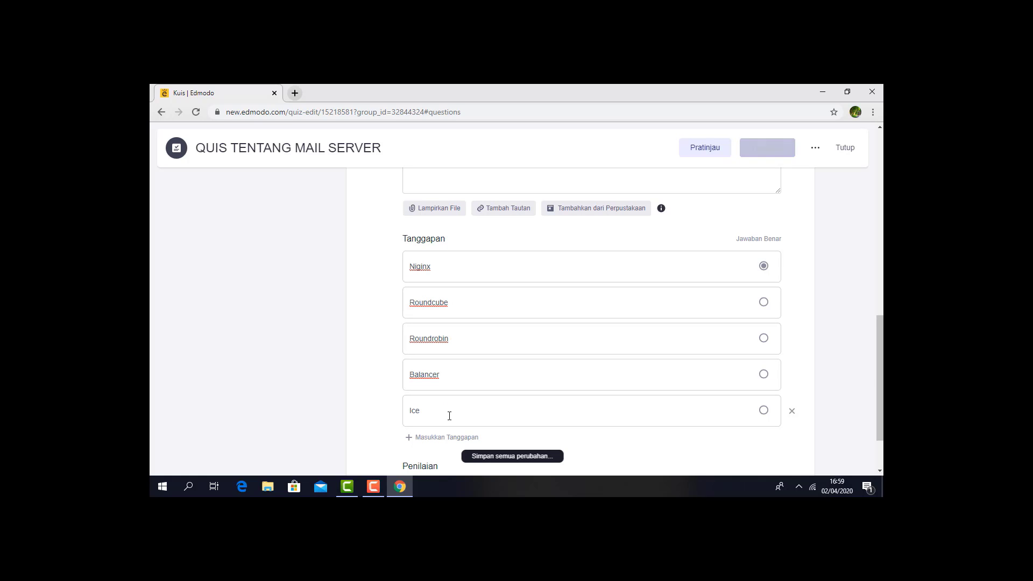
{"action": "type", "text": "dove"}
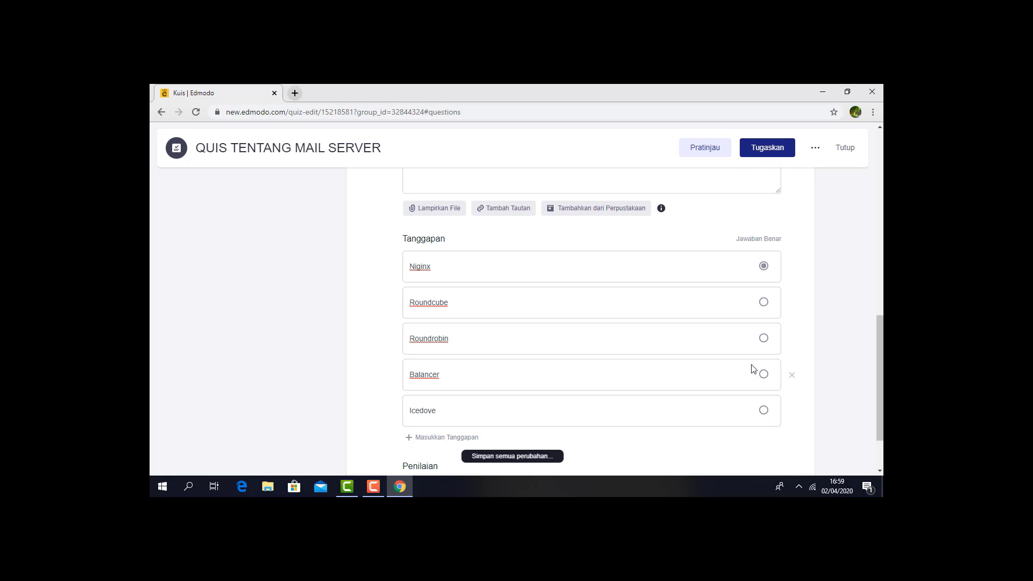
- Set the score of question 2 to 10 points and open the quiz's assignment settings
{"action": "scroll", "coordinate": [883, 431], "scroll_direction": "down", "scroll_amount": 2}
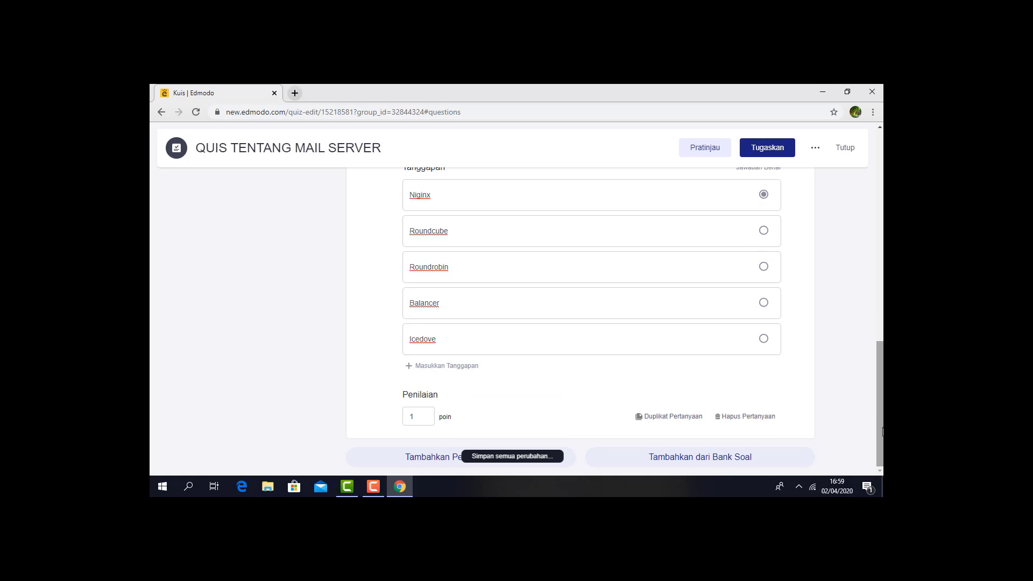
{"action": "left_click", "coordinate": [428, 418]}
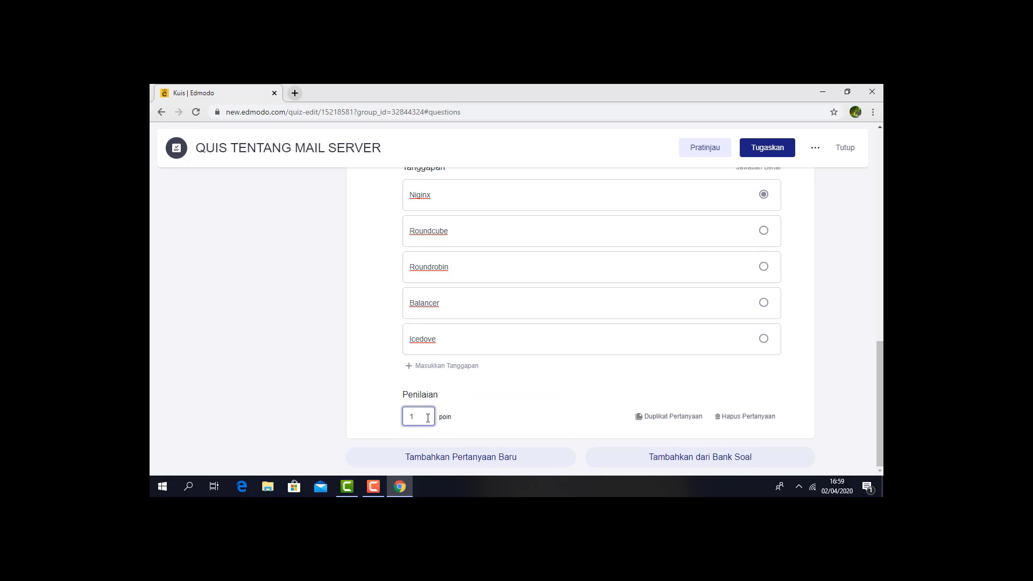
{"action": "type", "text": "0"}
{"action": "mouse_move", "coordinate": [880, 403]}
{"action": "left_mouse_down"}
{"action": "mouse_move", "coordinate": [880, 309]}
{"action": "mouse_move", "coordinate": [880, 405]}
{"action": "left_mouse_up"}
{"action": "left_click", "coordinate": [772, 155]}
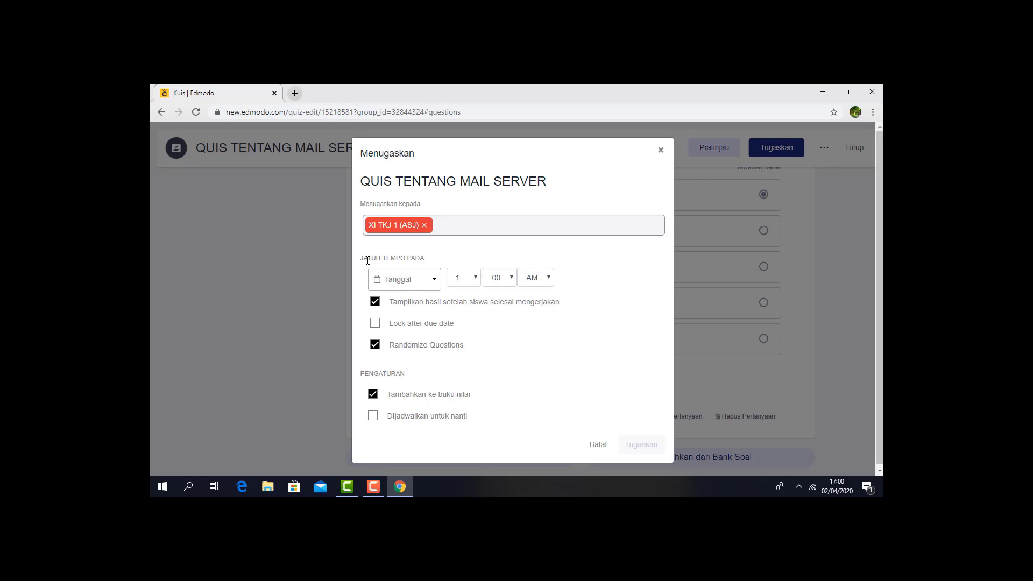
- Set the hour of the quiz's due time to 6 in the assignment settings
{"action": "left_click_drag", "start_coordinate": [364, 259], "coordinate": [425, 258]}
{"action": "left_click", "coordinate": [476, 278]}
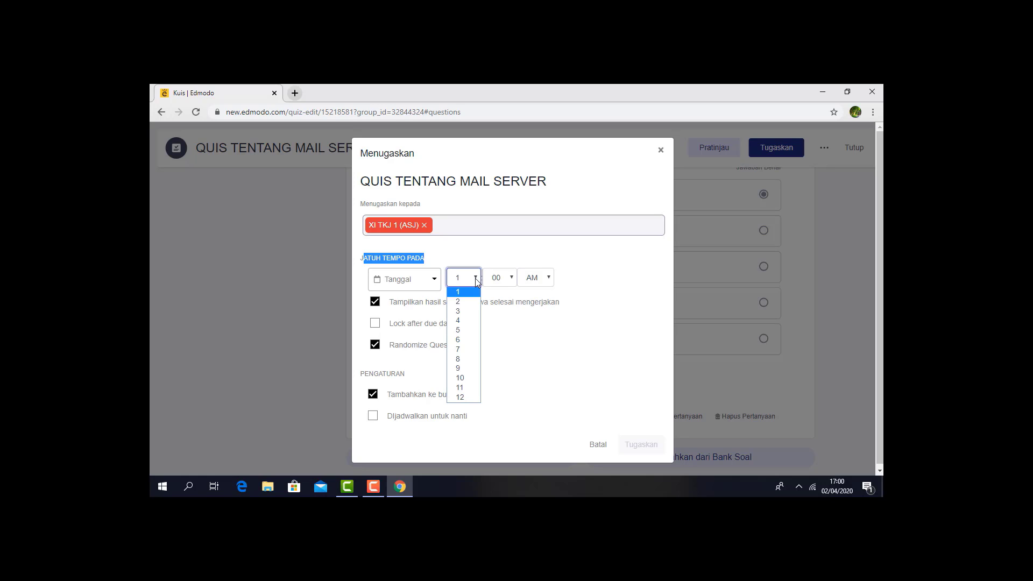
{"action": "left_click", "coordinate": [465, 340]}
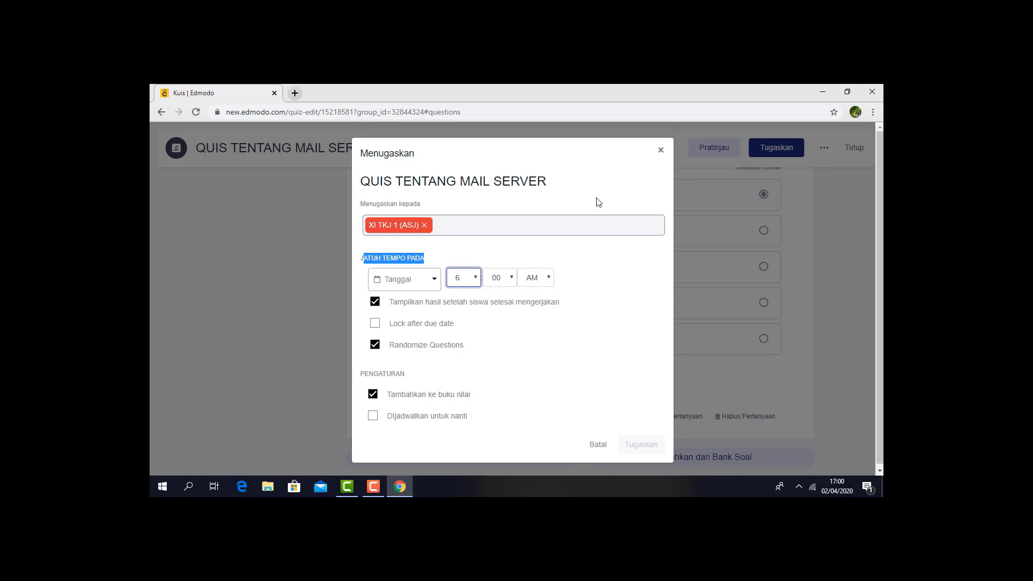
{"action": "left_click", "coordinate": [595, 151]}
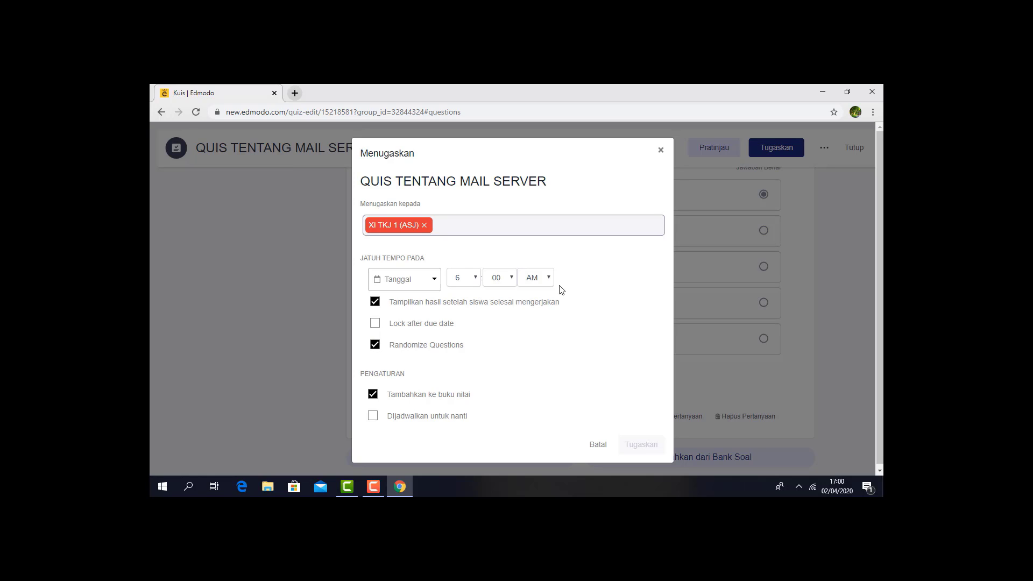
{"action": "left_click", "coordinate": [511, 277]}
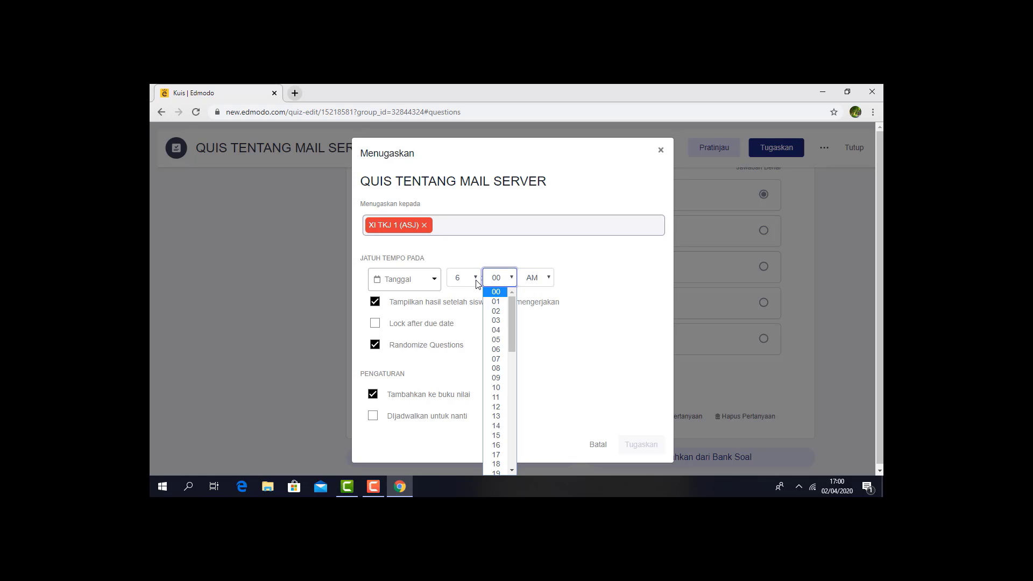
- Set the due date to 04/06/2020 at 11:00 AM and assign the quiz to class XI TKJ 1 (ASJ)
{"action": "left_click", "coordinate": [429, 281]}
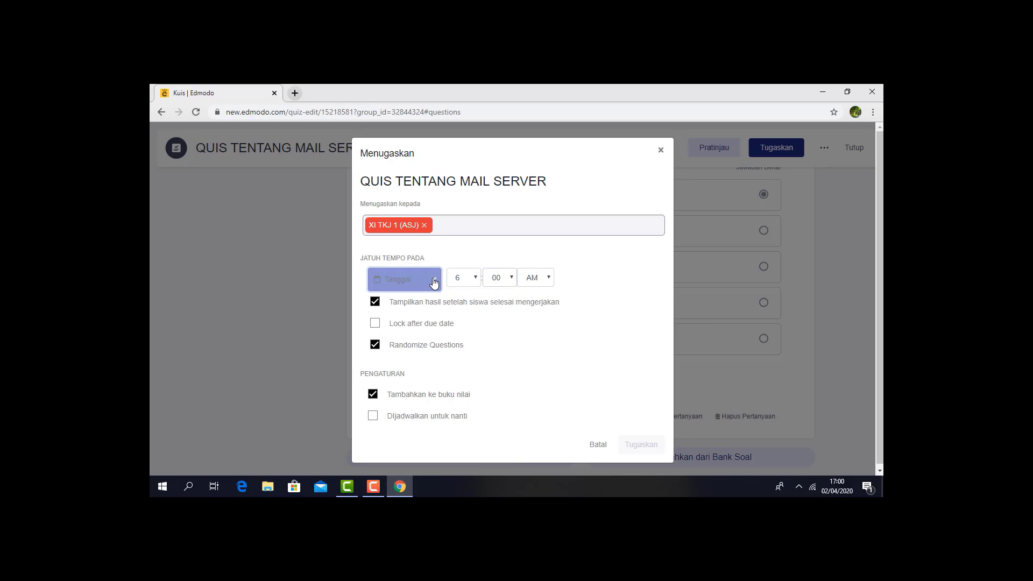
{"action": "left_click", "coordinate": [430, 280]}
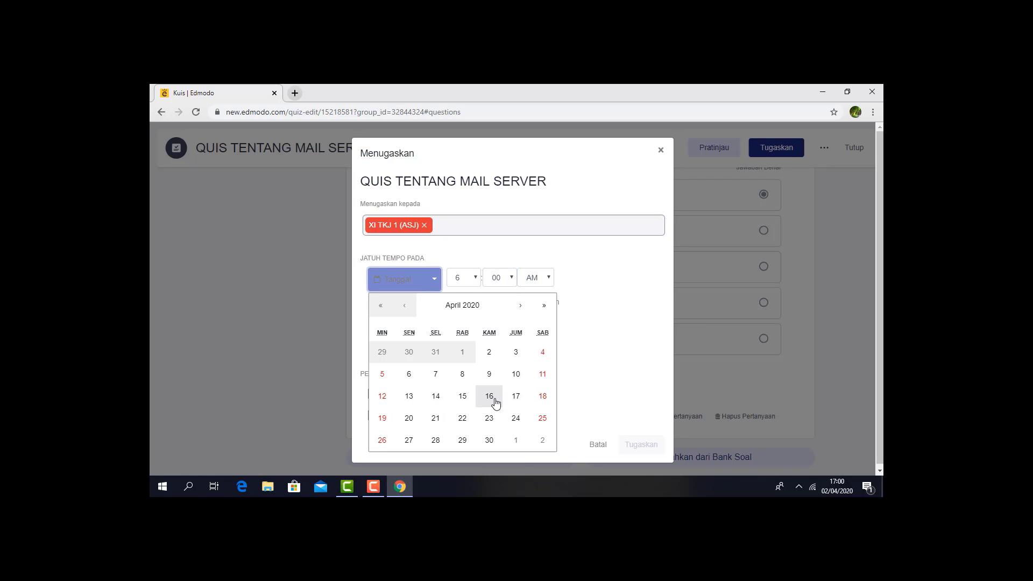
{"action": "left_click", "coordinate": [409, 376]}
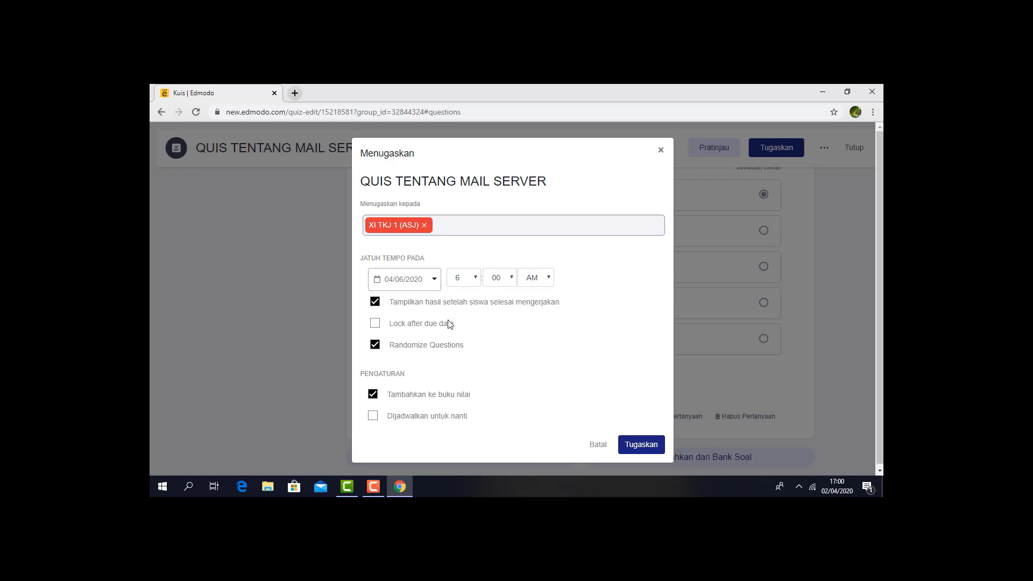
{"action": "left_click", "coordinate": [476, 279]}
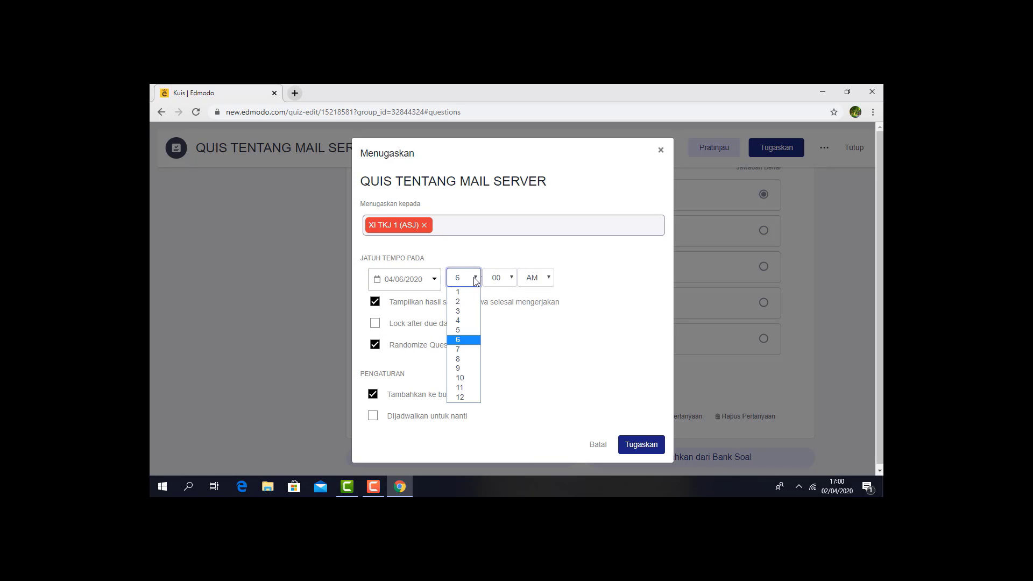
{"action": "left_click", "coordinate": [464, 388]}
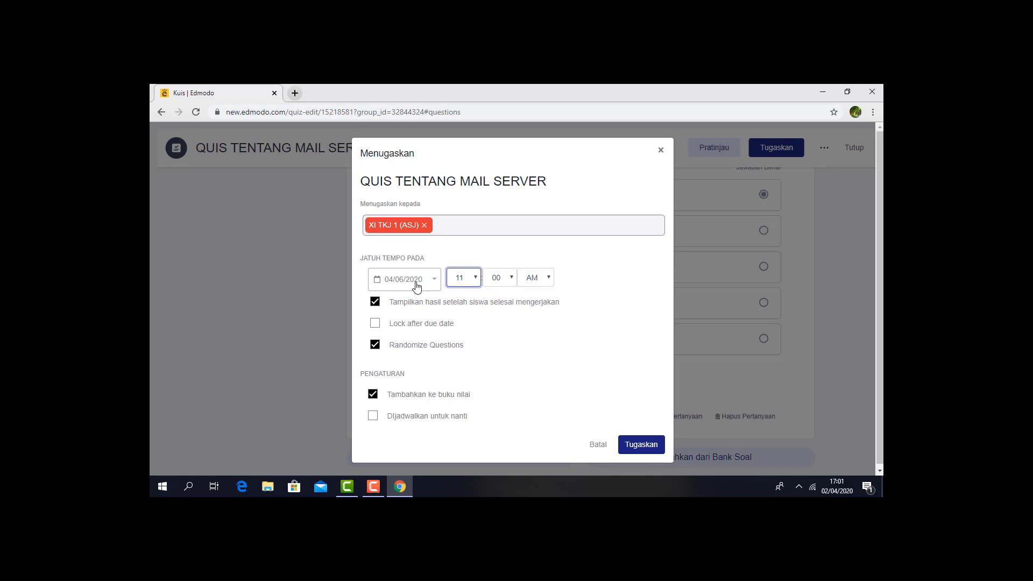
{"action": "left_click", "coordinate": [641, 451]}
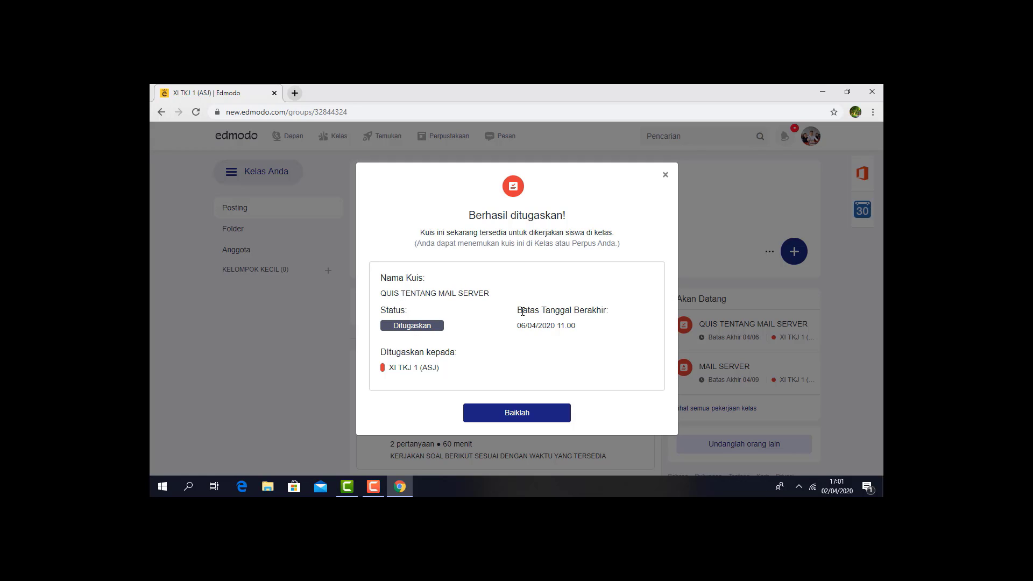
{"action": "left_click", "coordinate": [494, 418]}
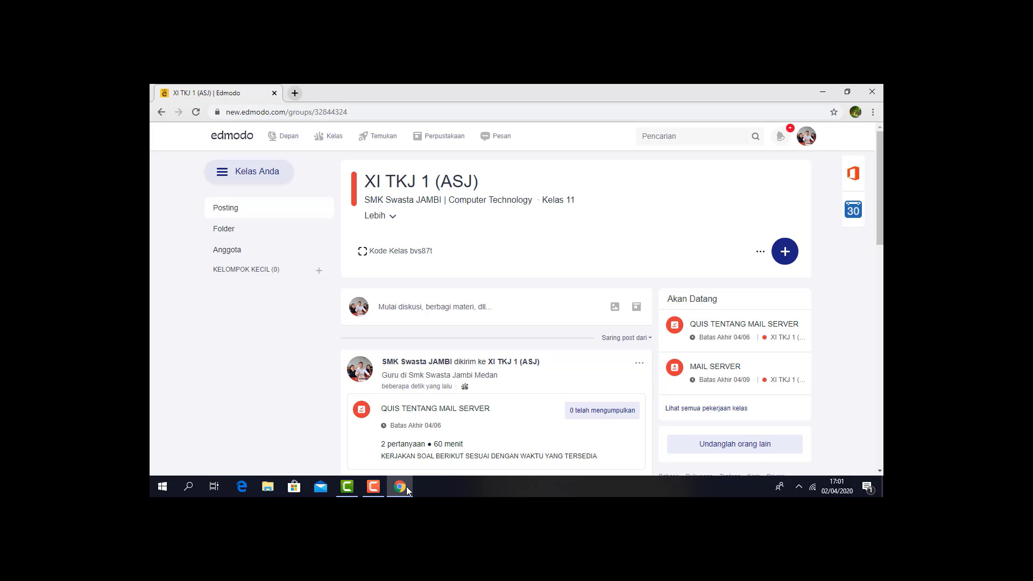
{"action": "left_click", "coordinate": [382, 487]}
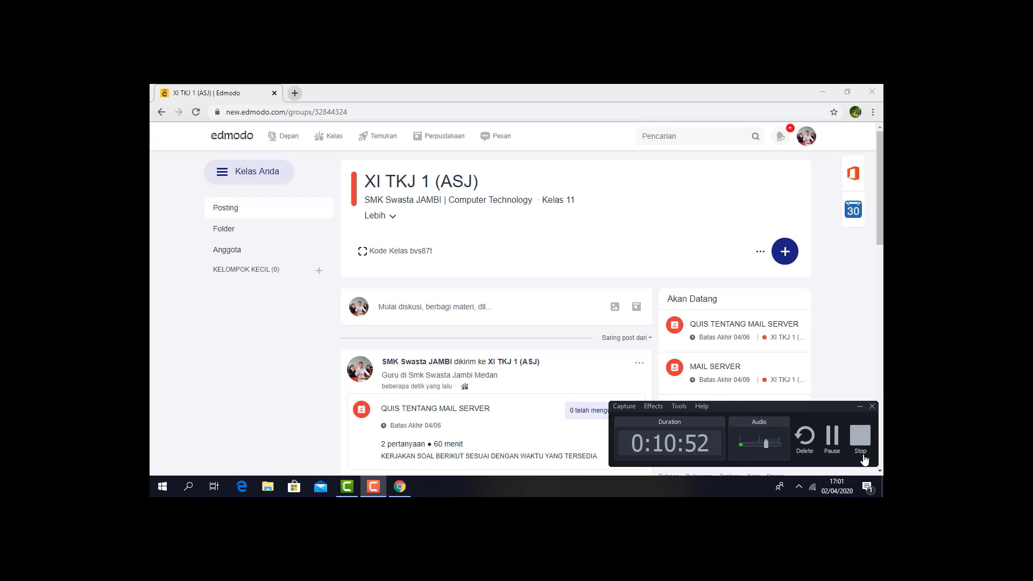